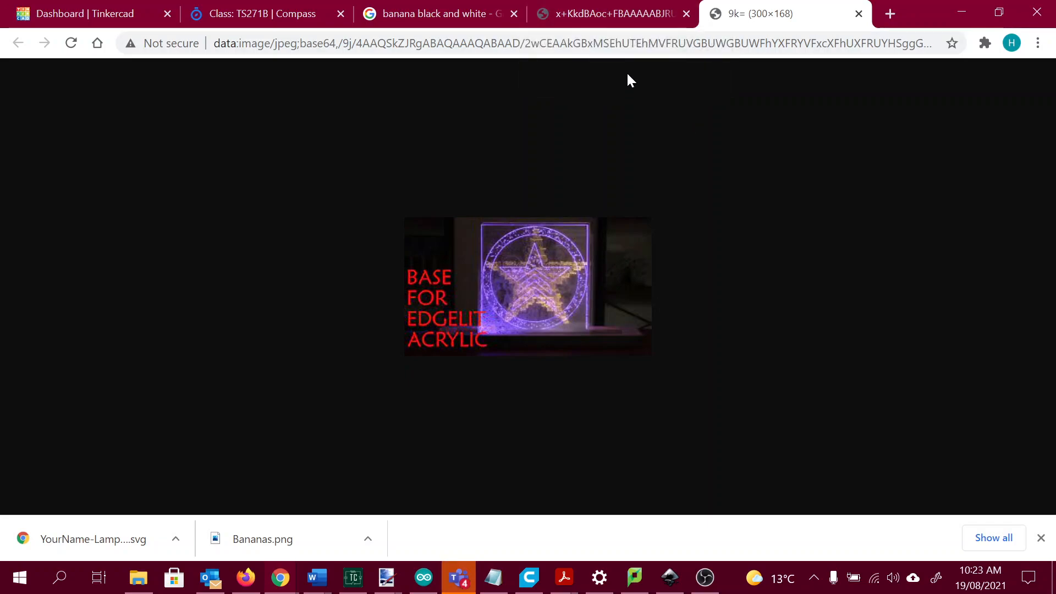
Browse the black-and-white banana image results for line drawings with clear outlines
{"action": "left_click", "coordinate": [600, 15]}
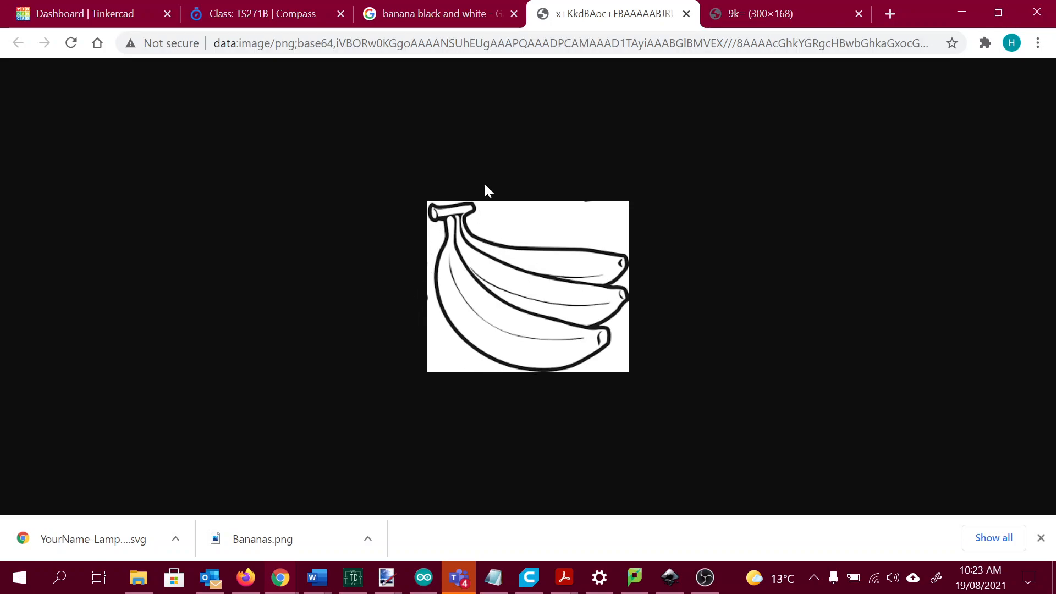
{"action": "left_click", "coordinate": [463, 13]}
{"action": "scroll", "coordinate": [407, 309], "scroll_direction": "down", "scroll_amount": 3}
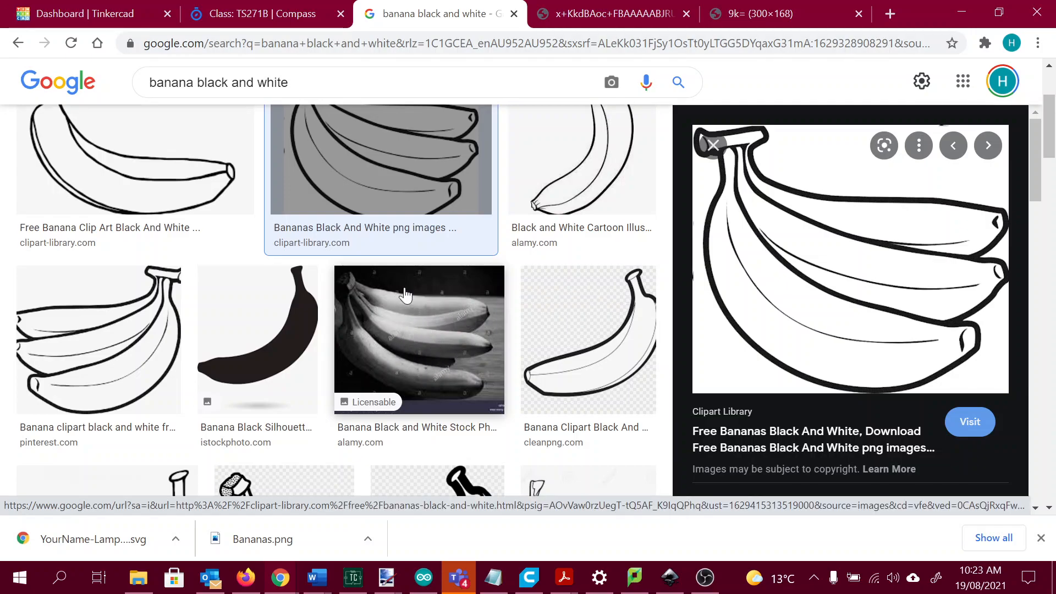
{"action": "scroll", "coordinate": [413, 346], "scroll_direction": "down", "scroll_amount": 2}
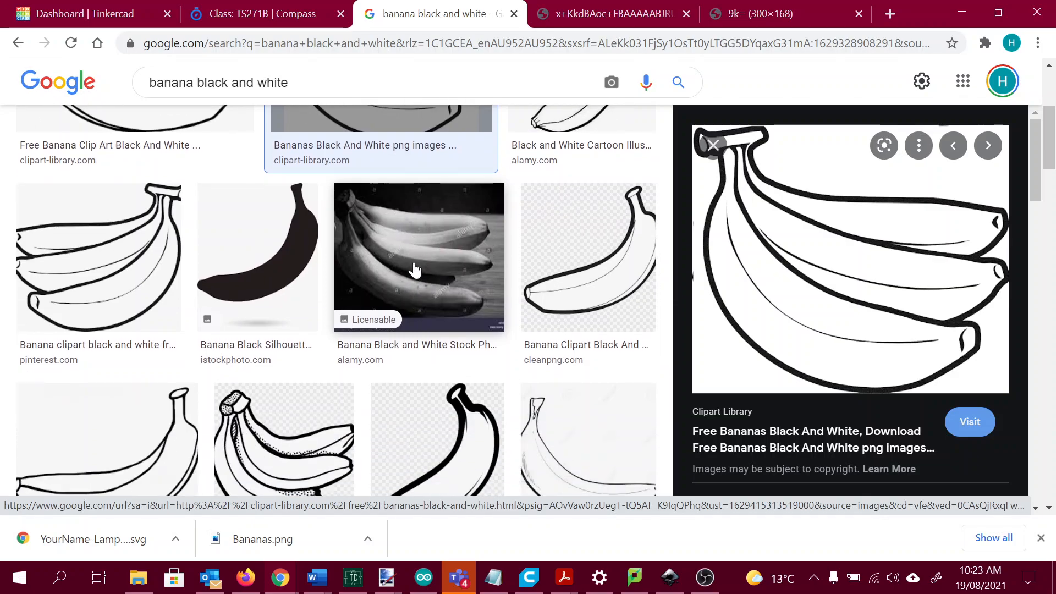
{"action": "scroll", "coordinate": [415, 270], "scroll_direction": "up", "scroll_amount": 2}
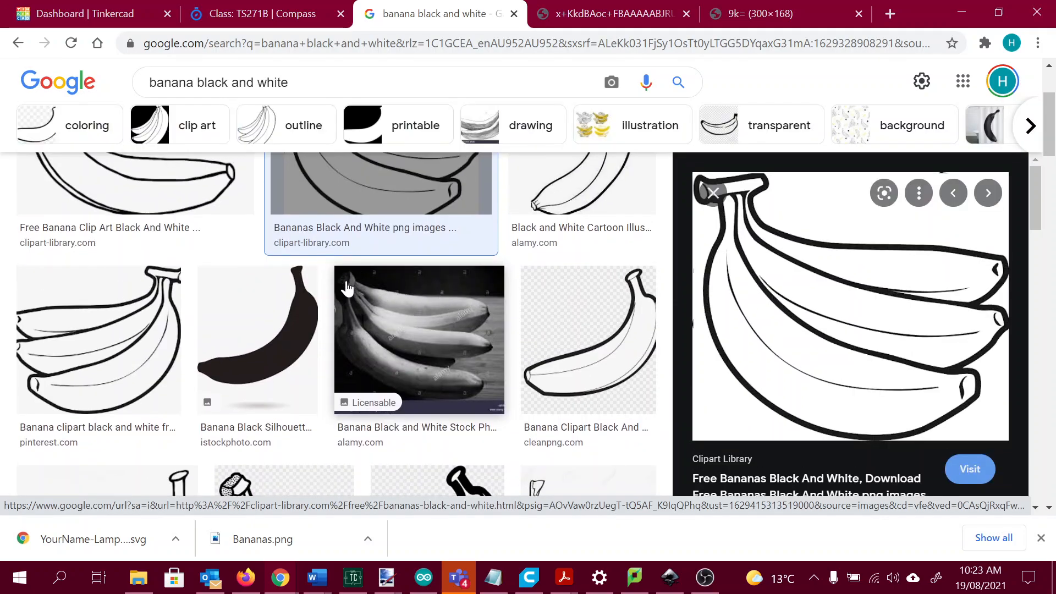
{"action": "scroll", "coordinate": [461, 364], "scroll_direction": "up", "scroll_amount": 1}
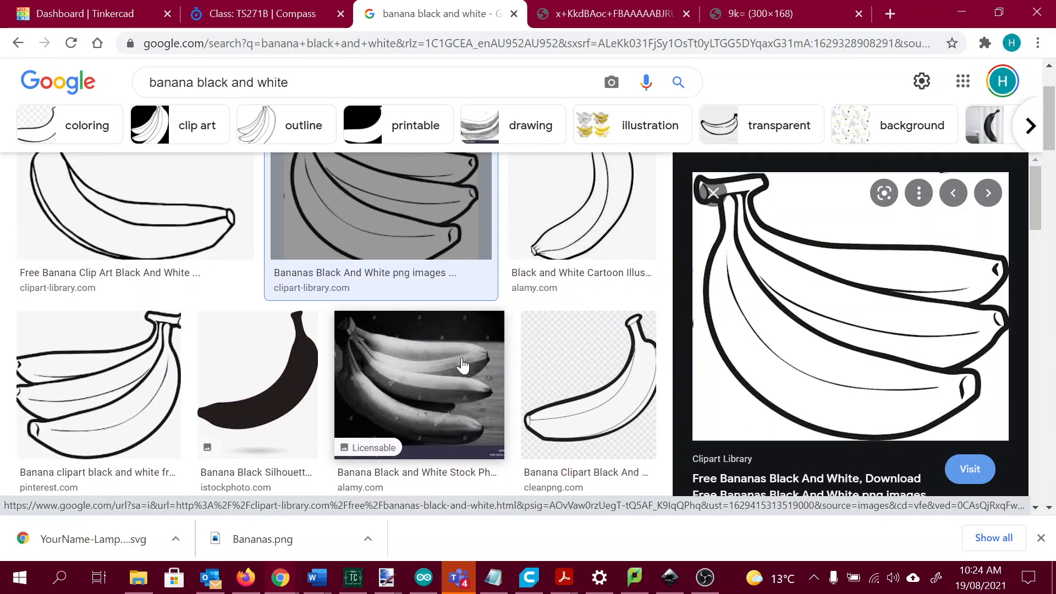
{"action": "scroll", "coordinate": [462, 365], "scroll_direction": "up", "scroll_amount": 1}
{"action": "scroll", "coordinate": [414, 275], "scroll_direction": "down", "scroll_amount": 6}
{"action": "scroll", "coordinate": [420, 288], "scroll_direction": "up", "scroll_amount": 7}
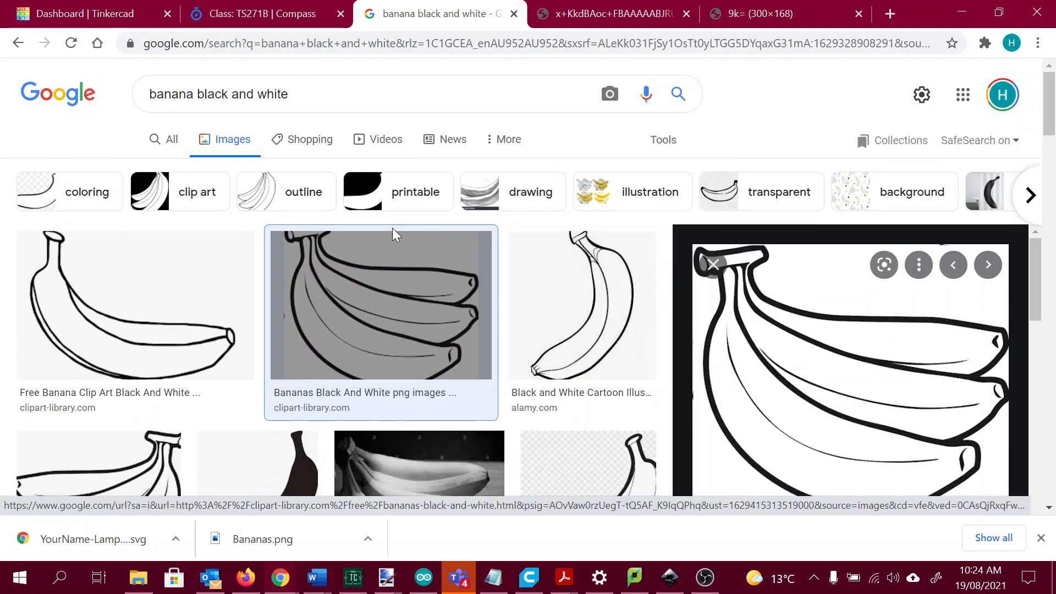
Search images for "banana cartoon" and preview the yellow banana bunch from PNGWing
{"action": "left_click", "coordinate": [288, 94]}
{"action": "left_click_drag", "start_coordinate": [289, 94], "coordinate": [197, 94]}
{"action": "type", "text": "cartoon"}
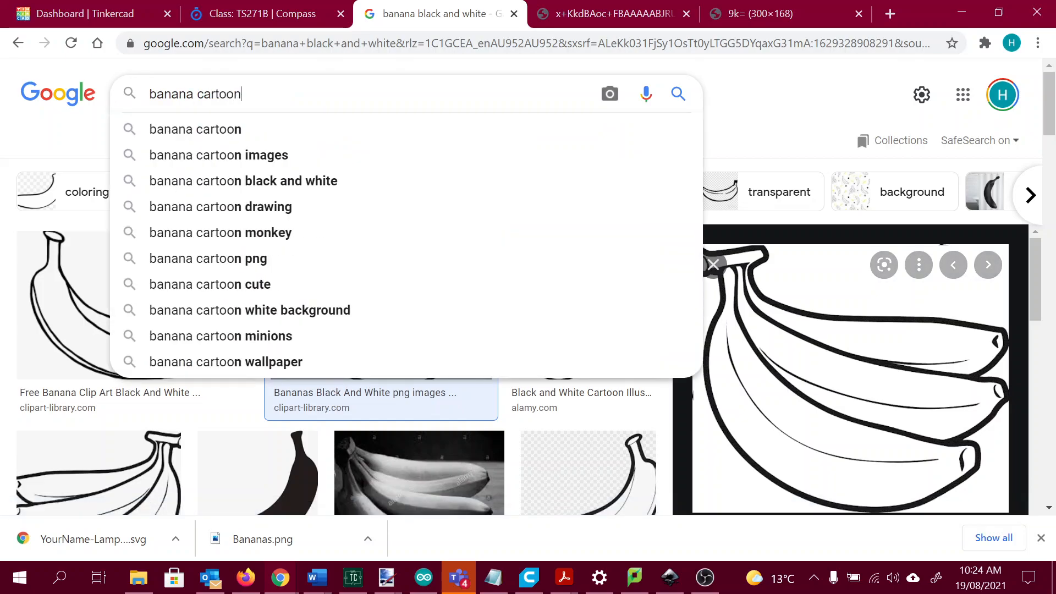
{"action": "key", "text": "Return"}
{"action": "scroll", "coordinate": [422, 297], "scroll_direction": "down", "scroll_amount": 2}
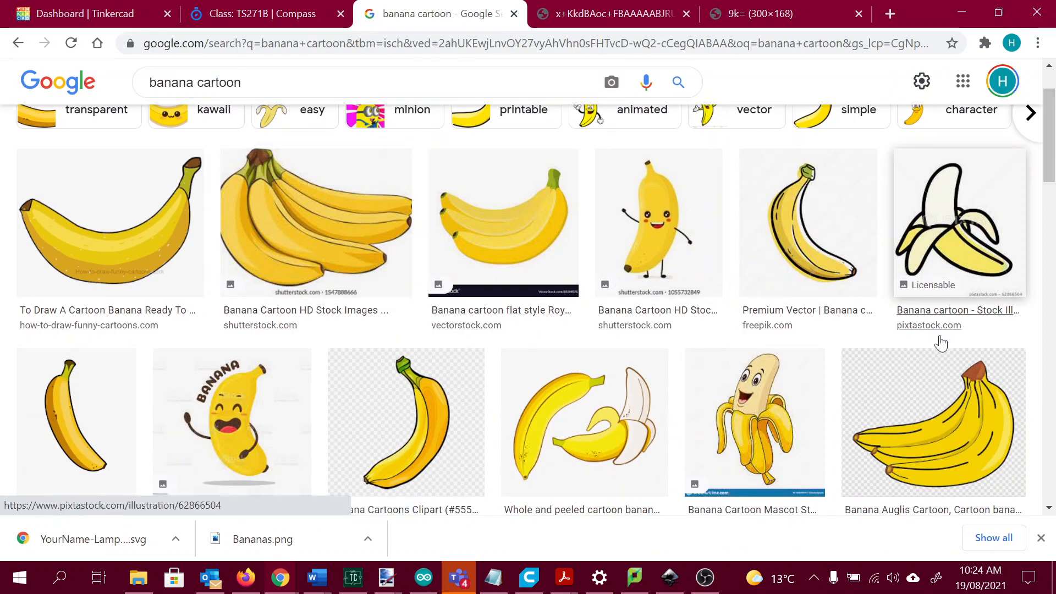
{"action": "scroll", "coordinate": [924, 345], "scroll_direction": "down", "scroll_amount": 2}
{"action": "left_click", "coordinate": [926, 346]}
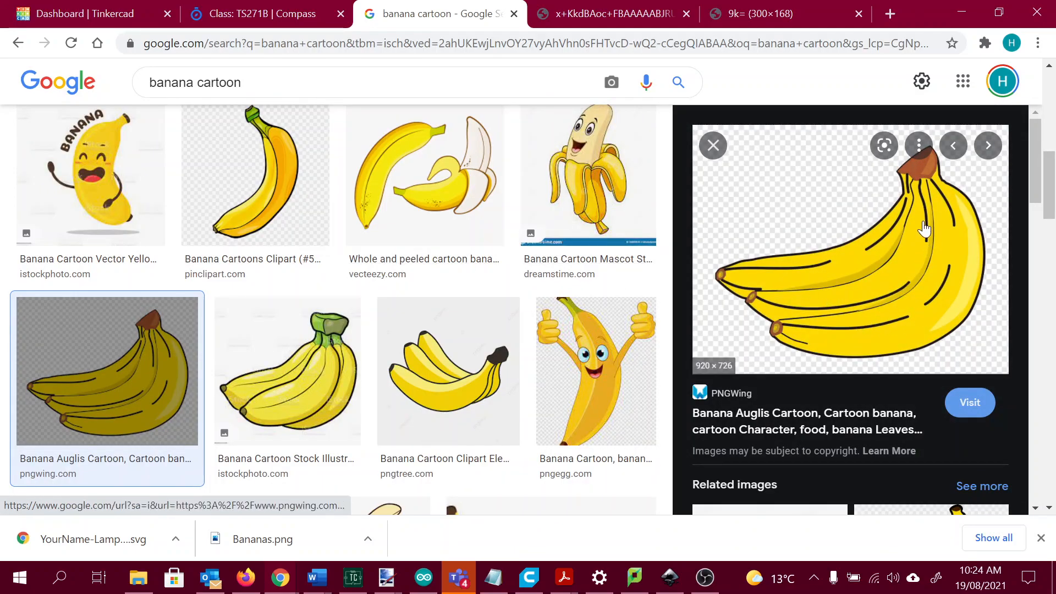
Start saving the black-and-white bananas image and create a Temp Laser folder in Downloads for it
{"action": "left_click", "coordinate": [589, 15]}
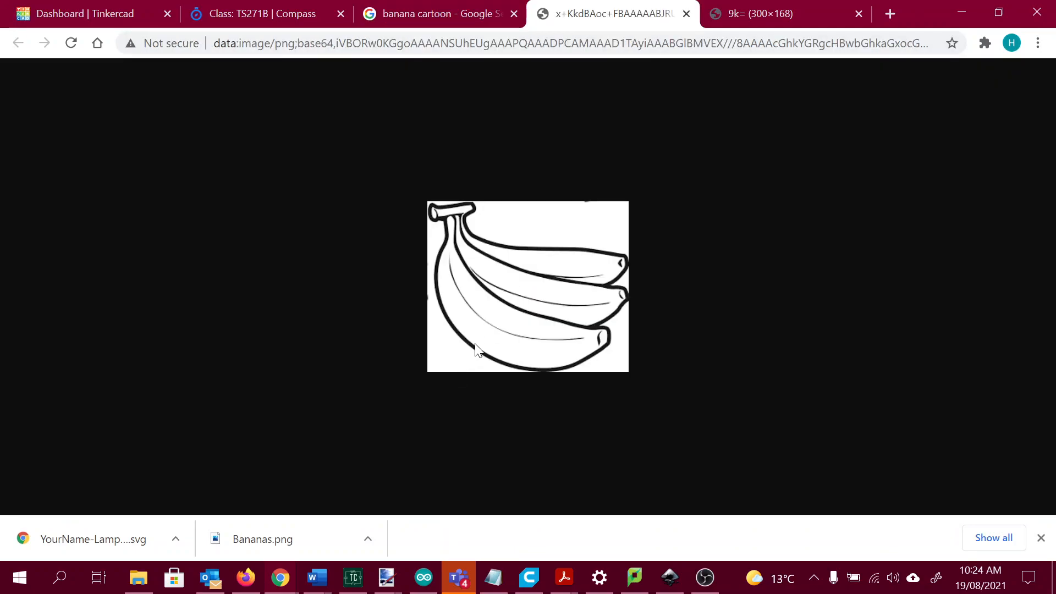
{"action": "right_click", "coordinate": [532, 288]}
{"action": "left_click", "coordinate": [576, 322]}
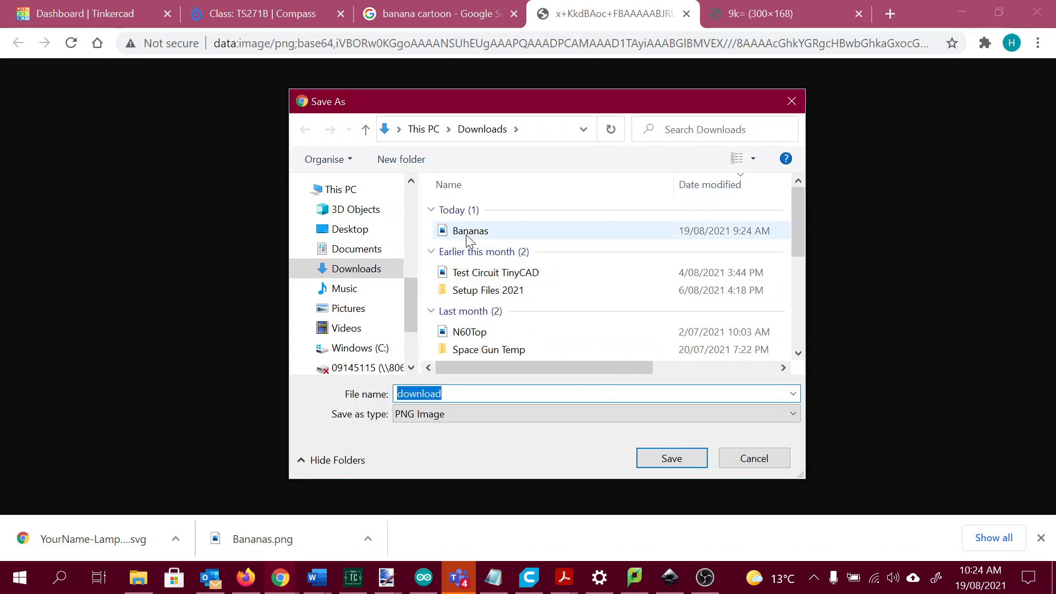
{"action": "left_click", "coordinate": [395, 160]}
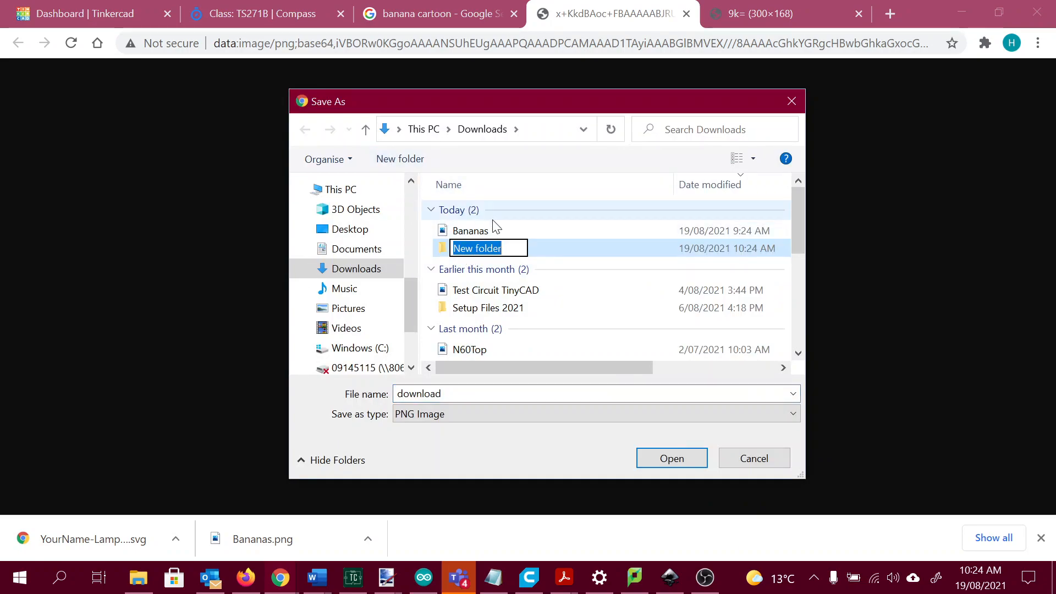
{"action": "type", "text": "Temp Laser"}
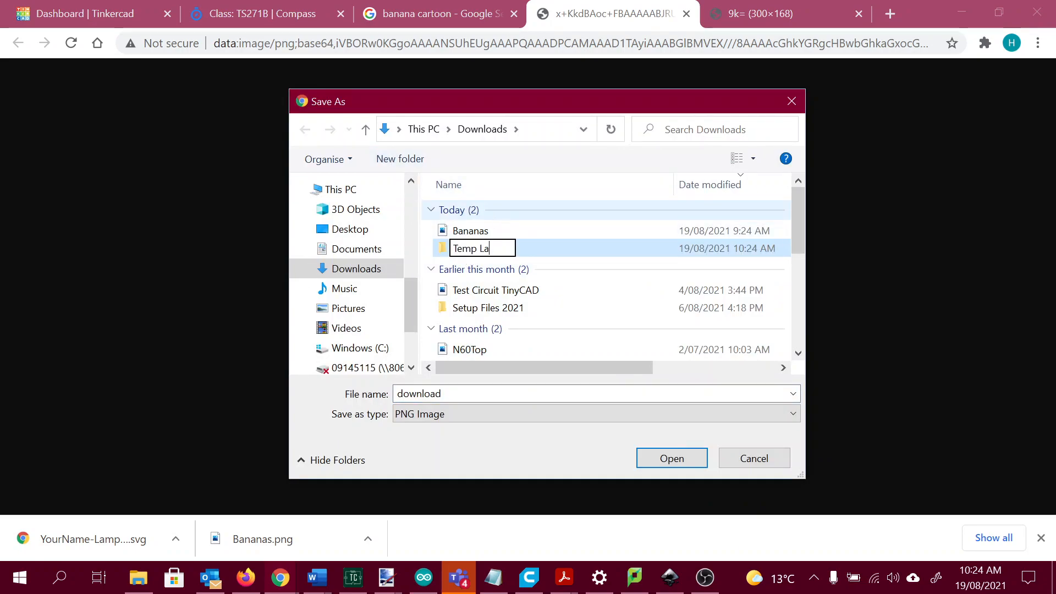
{"action": "double_click", "coordinate": [441, 254]}
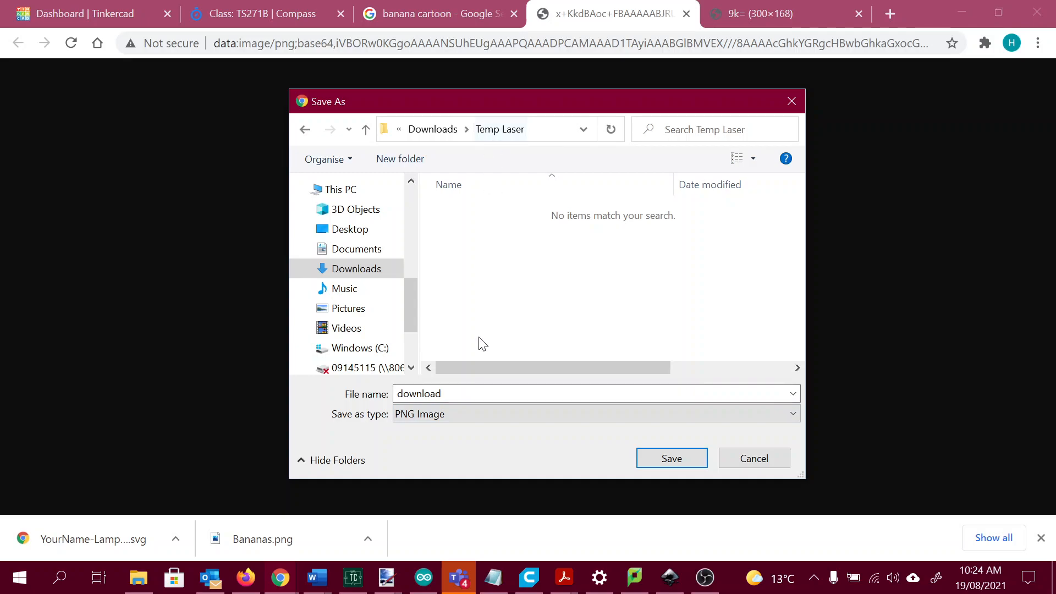
Save the image in the Temp Laser folder as a PNG named Banana Bitmap
{"action": "left_click_drag", "start_coordinate": [447, 394], "coordinate": [356, 397]}
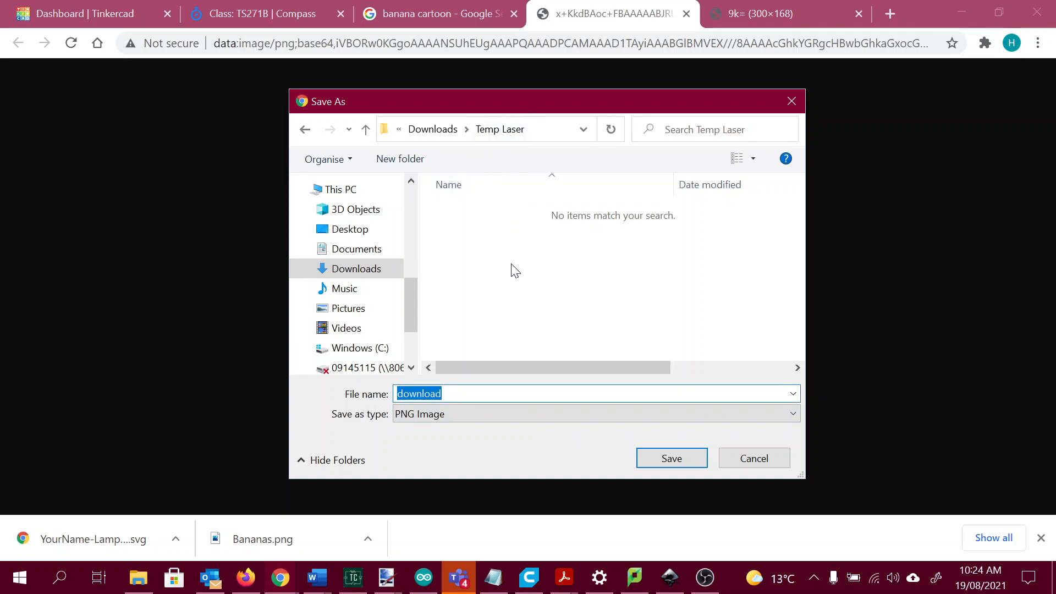
{"action": "type", "text": "D"}
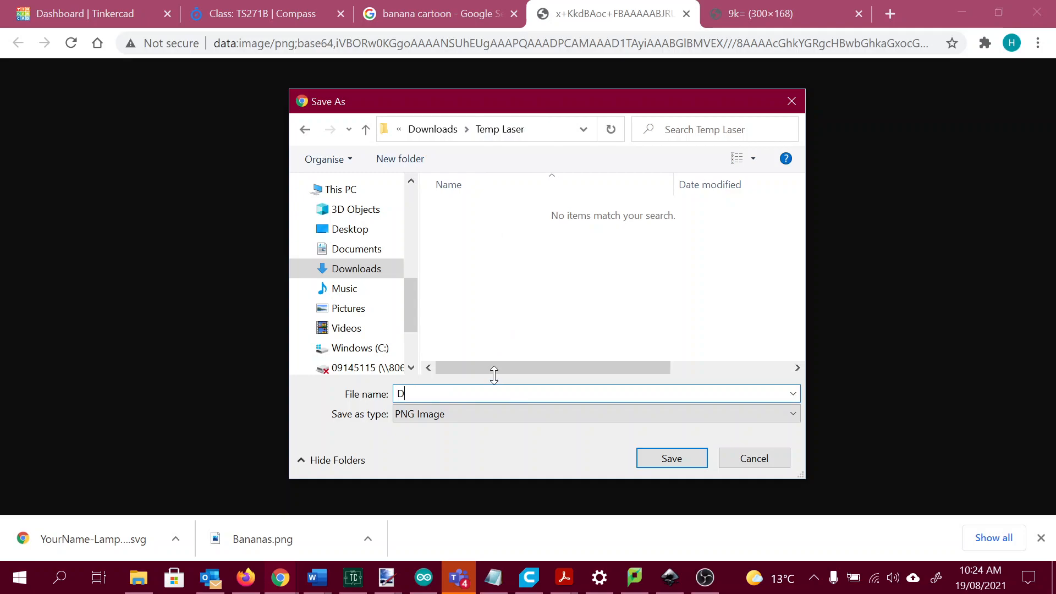
{"action": "type", "text": "Banana Bitmap"}
{"action": "key", "text": "Return"}
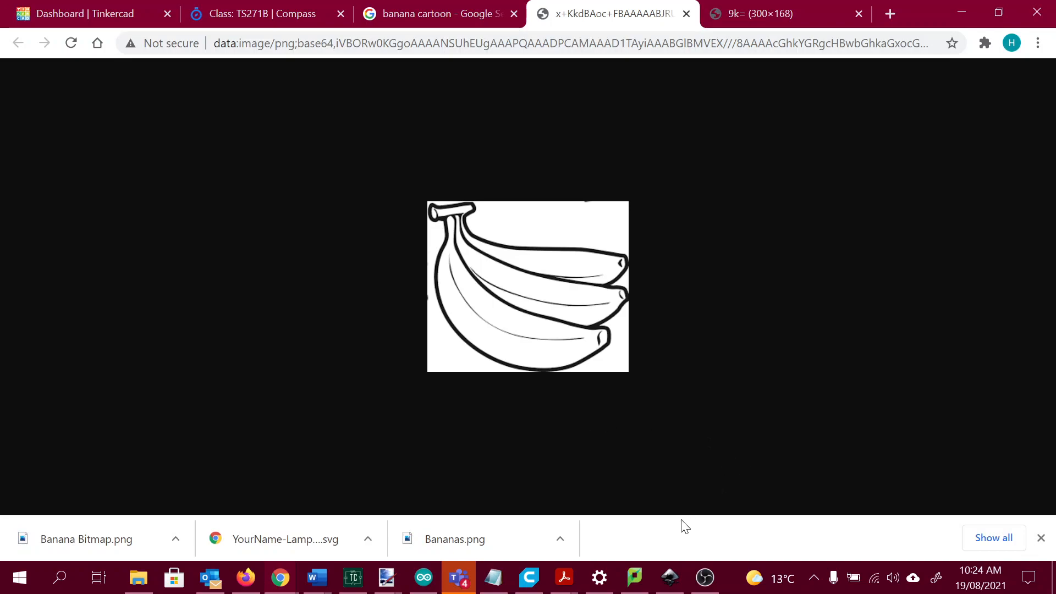
Switch to Inkscape, create a new blank document and maximize its window
{"action": "mouse_move", "coordinate": [679, 573]}
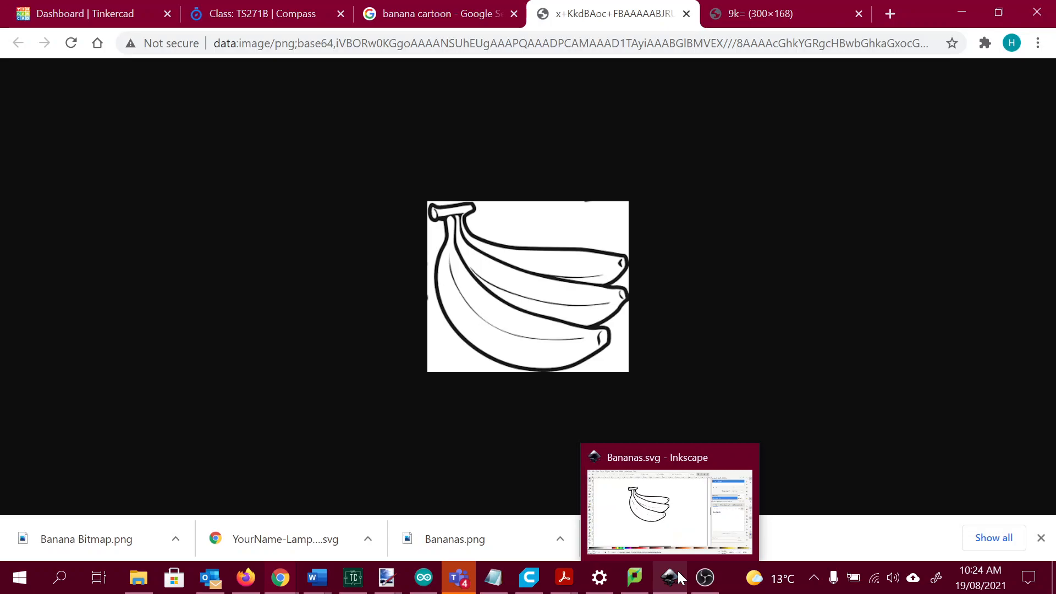
{"action": "left_click", "coordinate": [669, 580]}
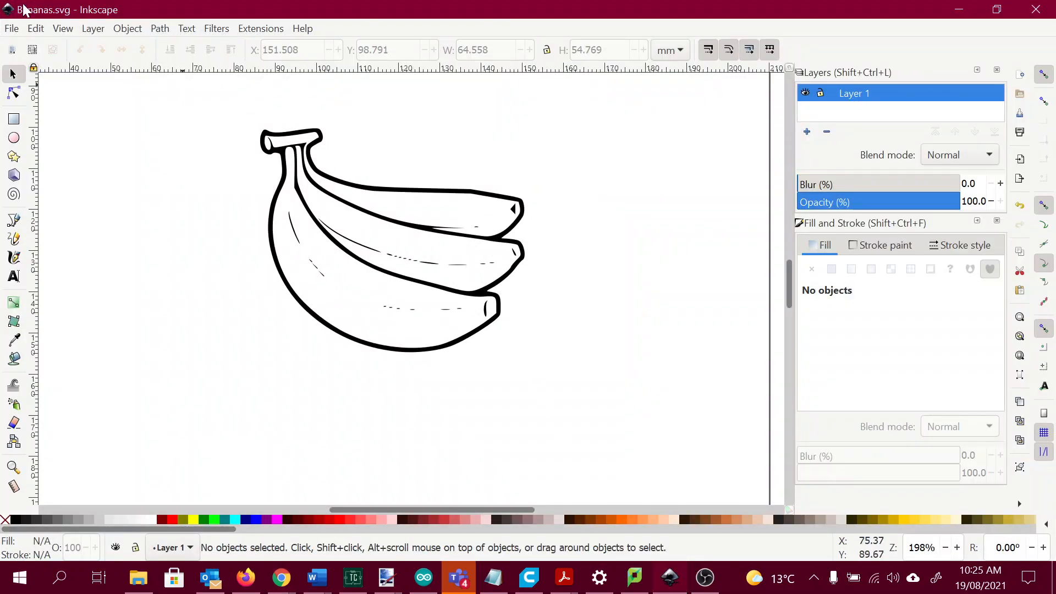
{"action": "left_click", "coordinate": [11, 30]}
{"action": "left_click", "coordinate": [17, 44]}
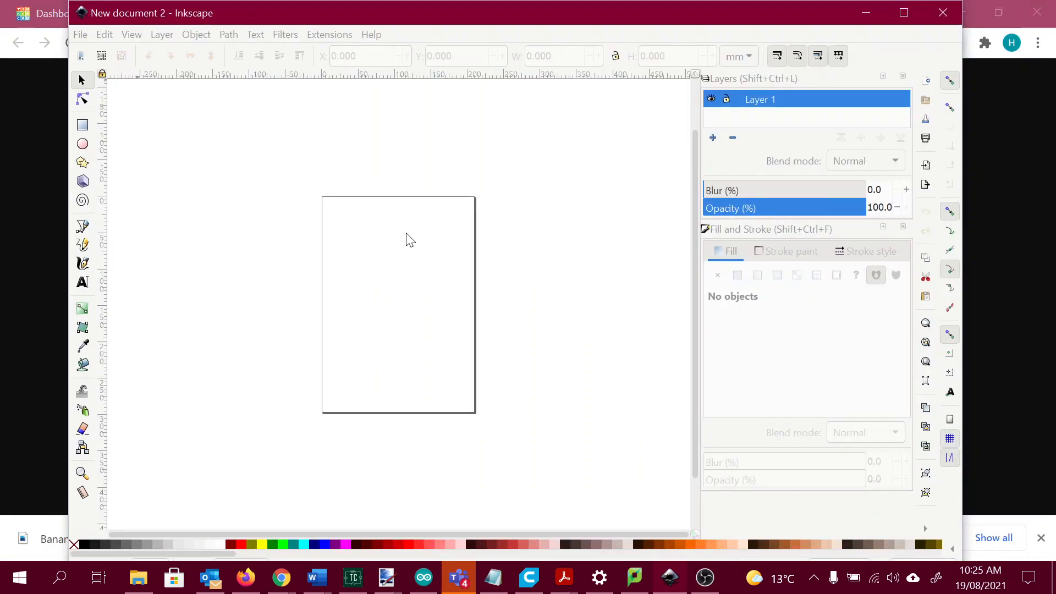
{"action": "left_click", "coordinate": [904, 12]}
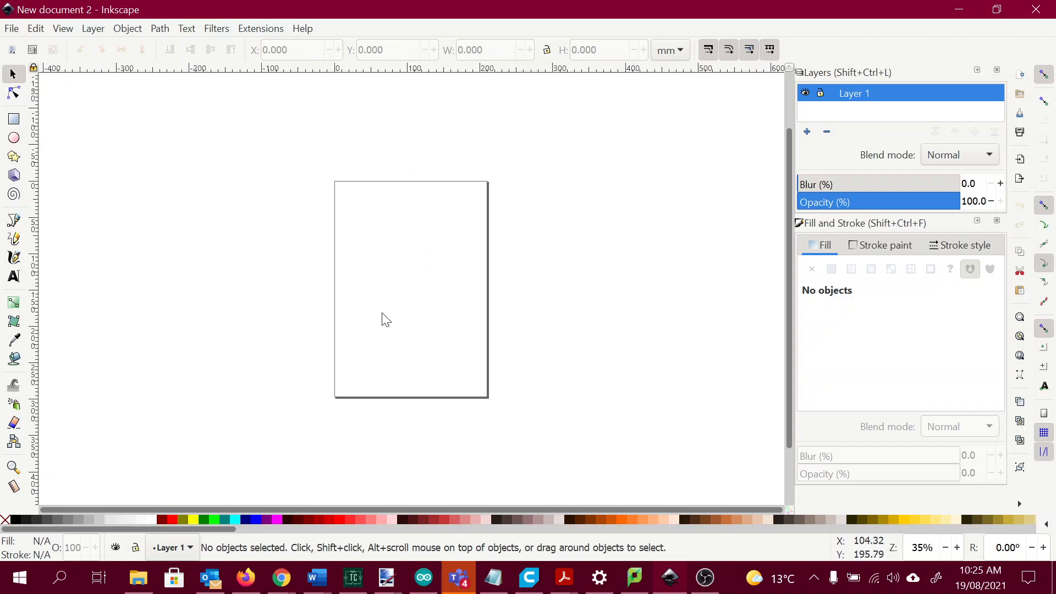
Import Banana Bitmap from the Temp Laser folder as an embedded image and place it on the page at about X 69, Y 54 mm
{"action": "left_click", "coordinate": [12, 29]}
{"action": "left_click", "coordinate": [15, 31]}
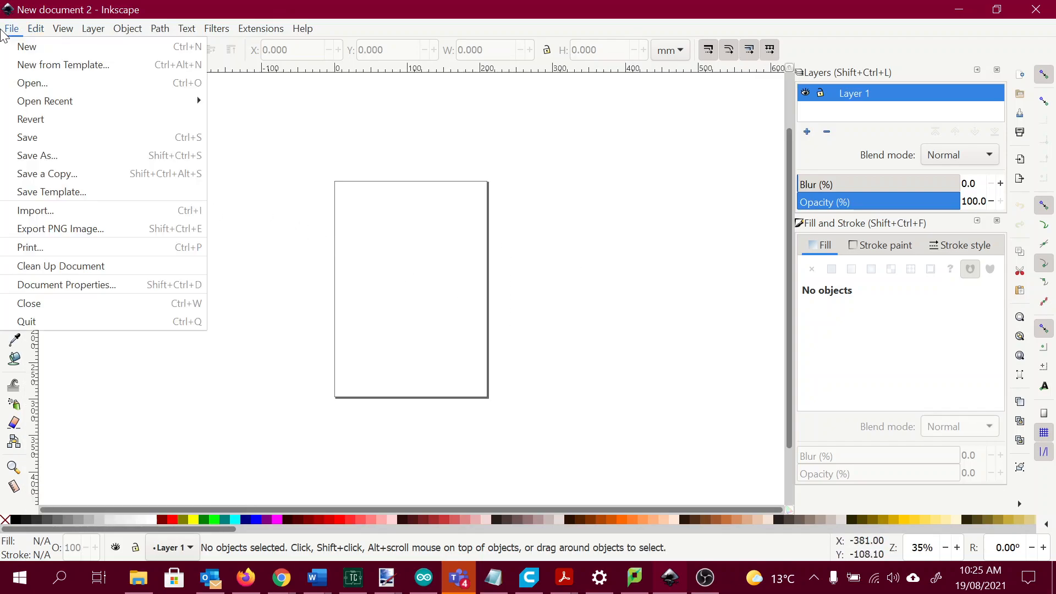
{"action": "left_click", "coordinate": [12, 30]}
{"action": "left_click", "coordinate": [37, 212]}
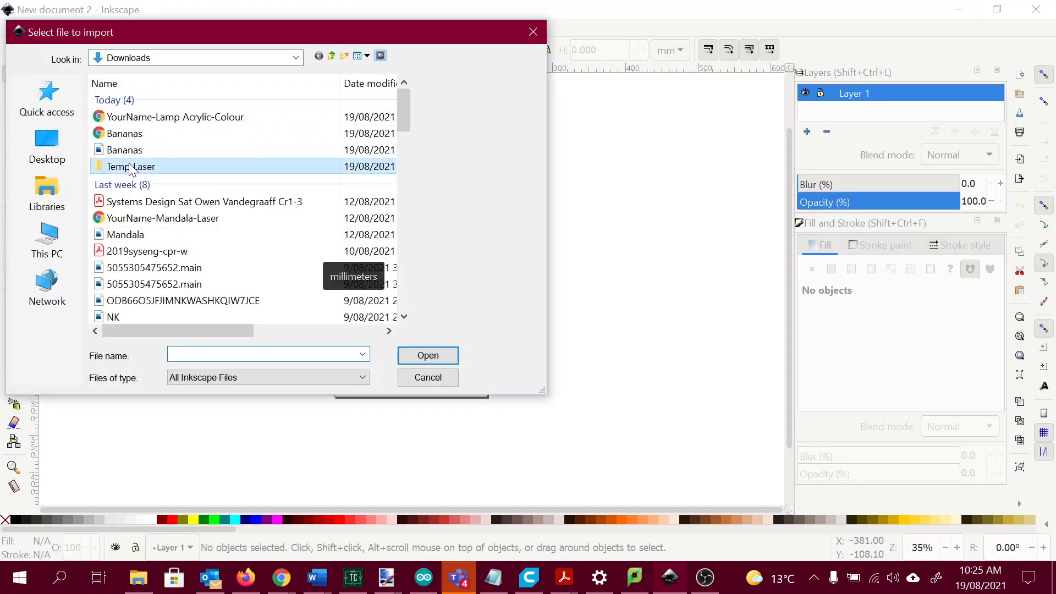
{"action": "double_click", "coordinate": [132, 166]}
{"action": "double_click", "coordinate": [166, 136]}
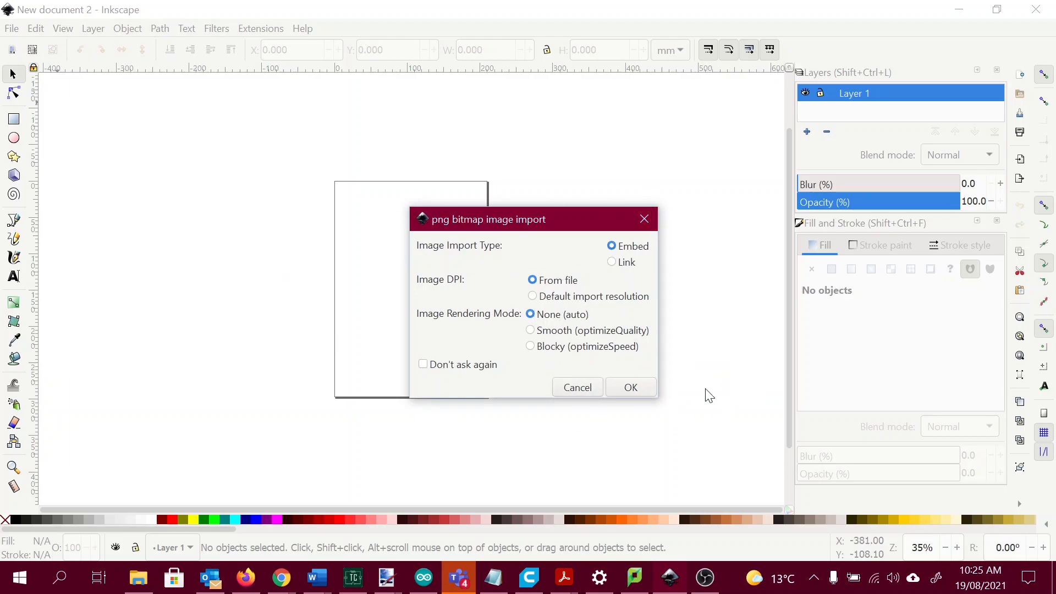
{"action": "left_click", "coordinate": [631, 388]}
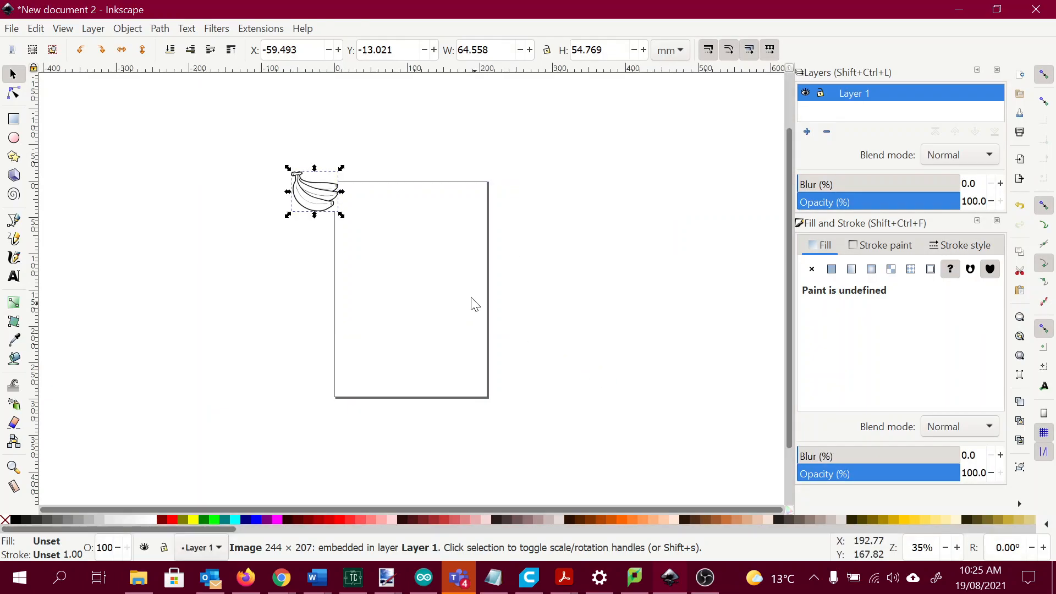
{"action": "left_click_drag", "start_coordinate": [309, 204], "coordinate": [401, 243]}
Examine the imported banana bitmap at different magnifications, including a close look at the edges of its lines
{"action": "scroll", "coordinate": [422, 237], "scroll_direction": "up", "scroll_amount": 4}
{"action": "scroll", "coordinate": [421, 247], "scroll_direction": "down", "scroll_amount": 3}
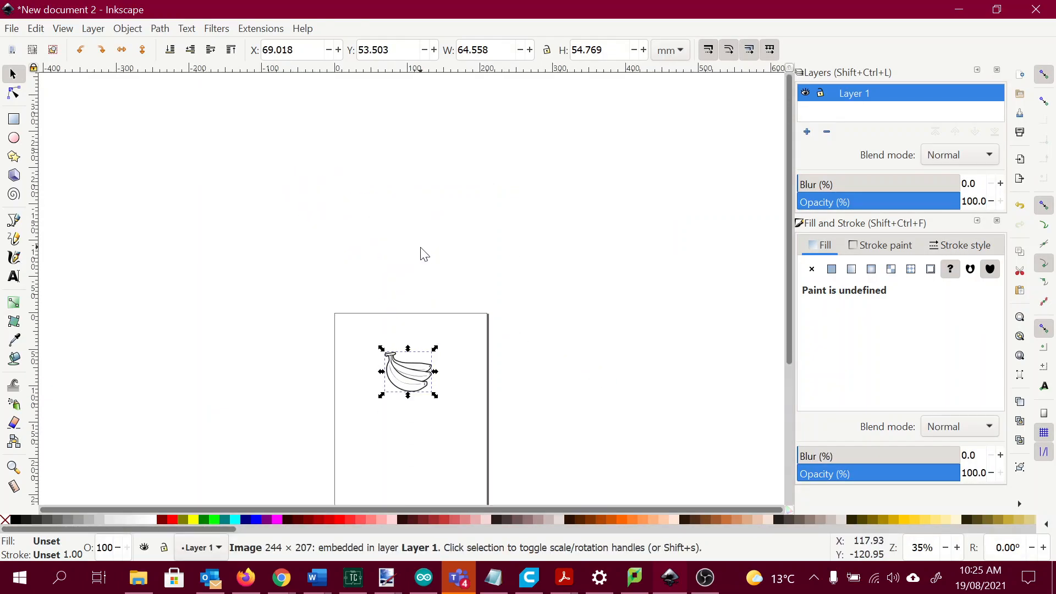
{"action": "scroll", "coordinate": [413, 289], "scroll_direction": "up", "scroll_amount": 1}
{"action": "scroll", "coordinate": [415, 295], "scroll_direction": "up", "scroll_amount": 3}
{"action": "scroll", "coordinate": [414, 294], "scroll_direction": "down", "scroll_amount": 1}
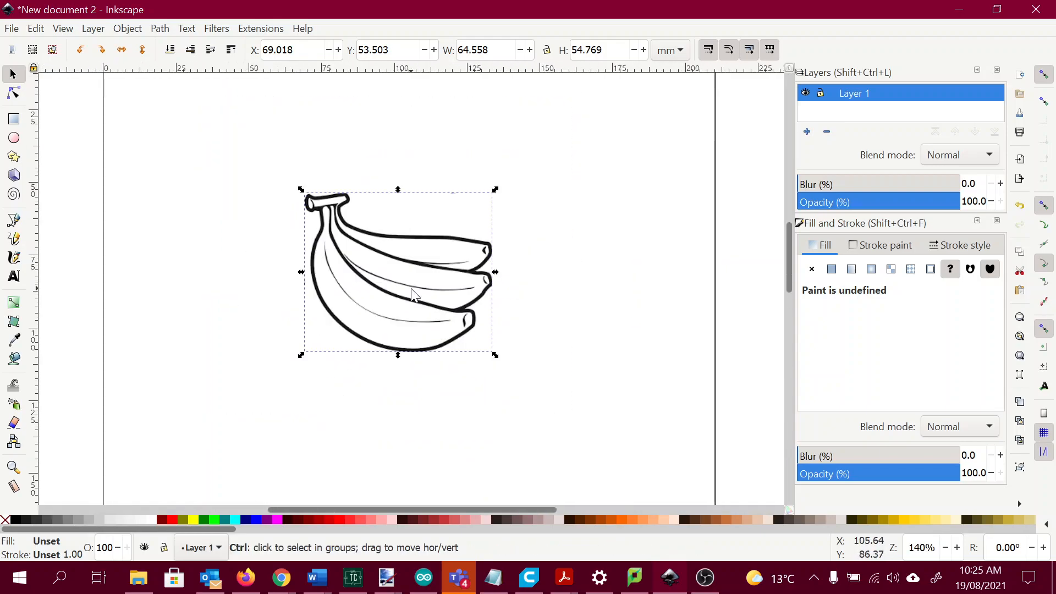
{"action": "scroll", "coordinate": [415, 295], "scroll_direction": "up", "scroll_amount": 1}
{"action": "scroll", "coordinate": [414, 294], "scroll_direction": "down", "scroll_amount": 3}
{"action": "scroll", "coordinate": [414, 294], "scroll_direction": "up", "scroll_amount": 2}
{"action": "scroll", "coordinate": [414, 294], "scroll_direction": "down", "scroll_amount": 2}
{"action": "scroll", "coordinate": [415, 294], "scroll_direction": "up", "scroll_amount": 2}
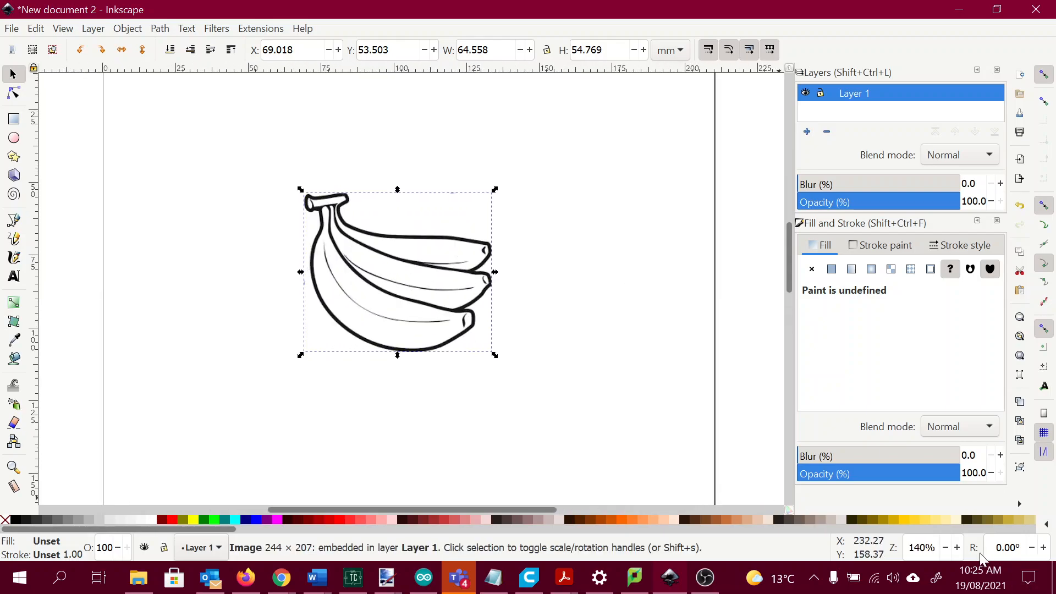
{"action": "scroll", "coordinate": [418, 294], "scroll_direction": "up", "scroll_amount": 1}
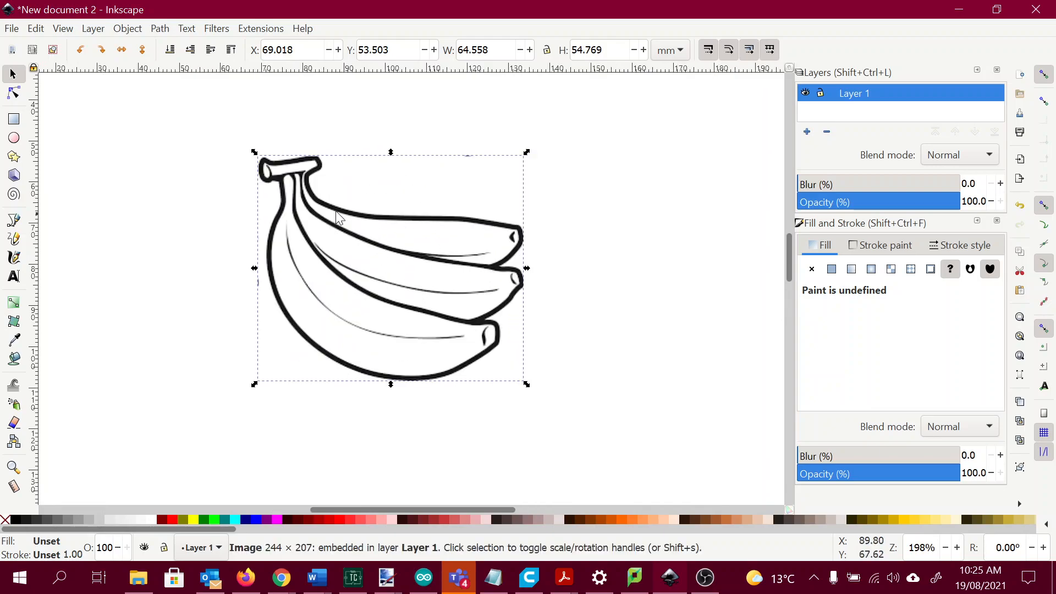
{"action": "scroll", "coordinate": [376, 285], "scroll_direction": "up", "scroll_amount": 7}
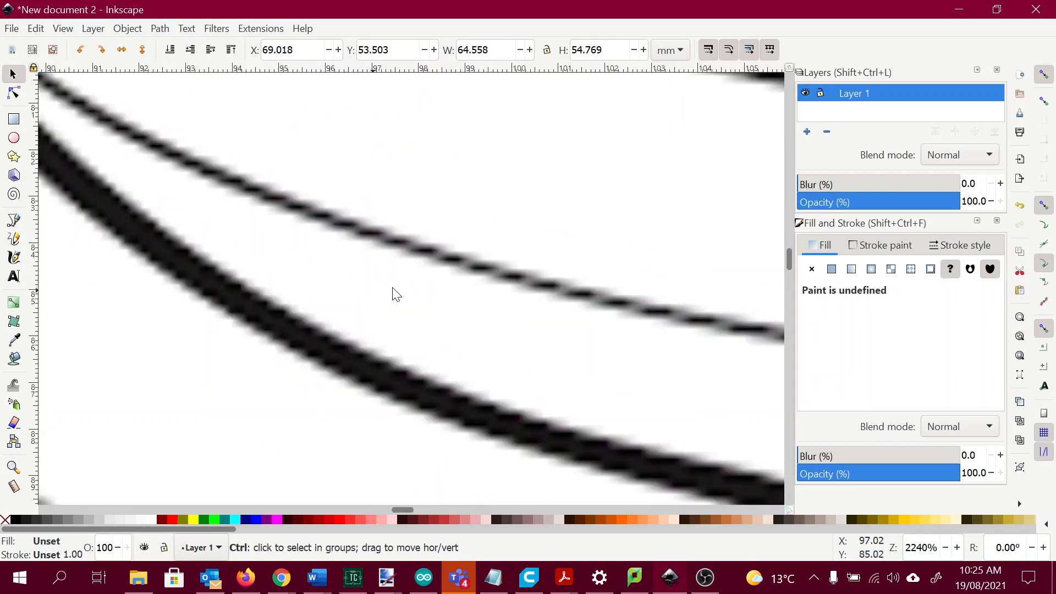
{"action": "scroll", "coordinate": [479, 246], "scroll_direction": "down", "scroll_amount": 7}
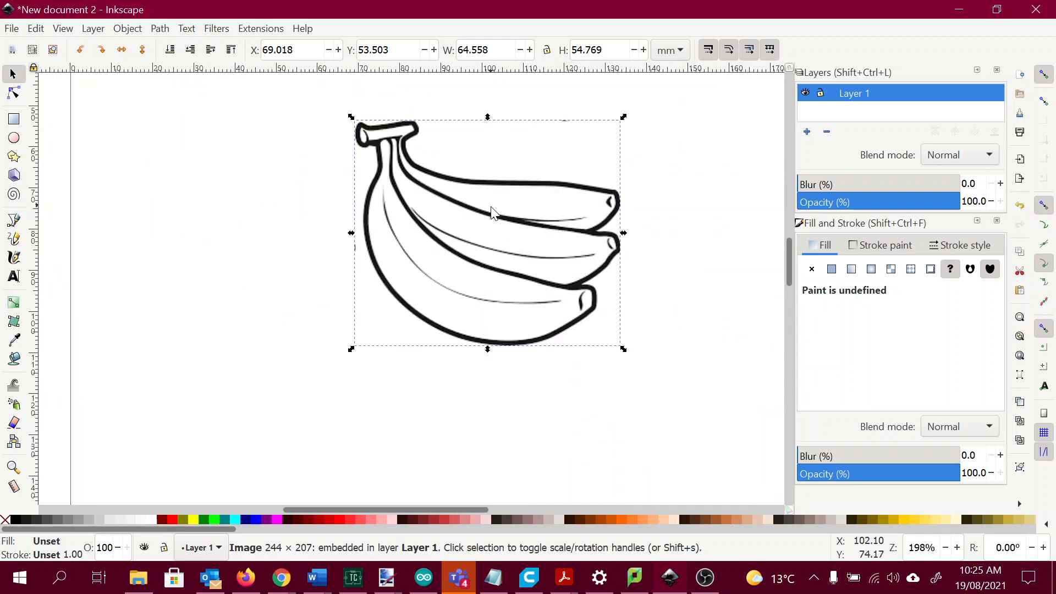
Move the banana image to about X 65, Y 54 mm and start bitmap tracing on it
{"action": "left_click_drag", "start_coordinate": [474, 232], "coordinate": [465, 233]}
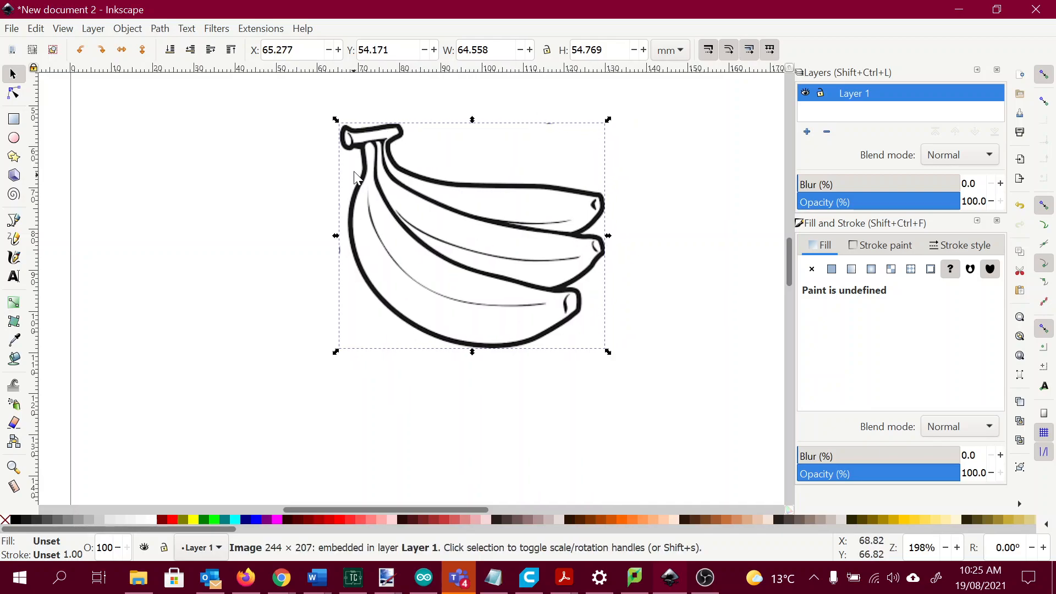
{"action": "left_click", "coordinate": [161, 29]}
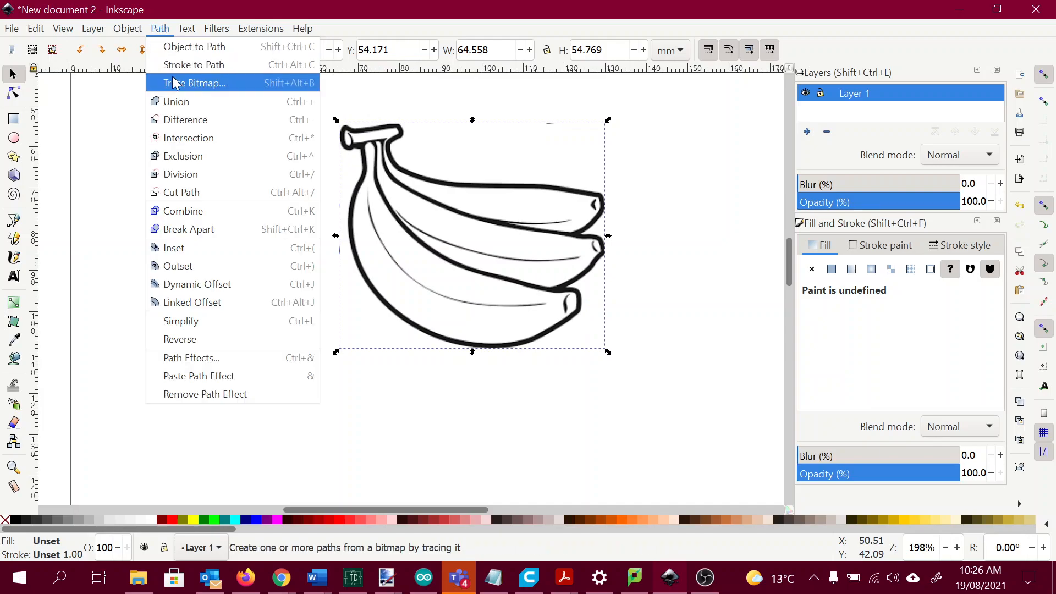
{"action": "left_click", "coordinate": [202, 82]}
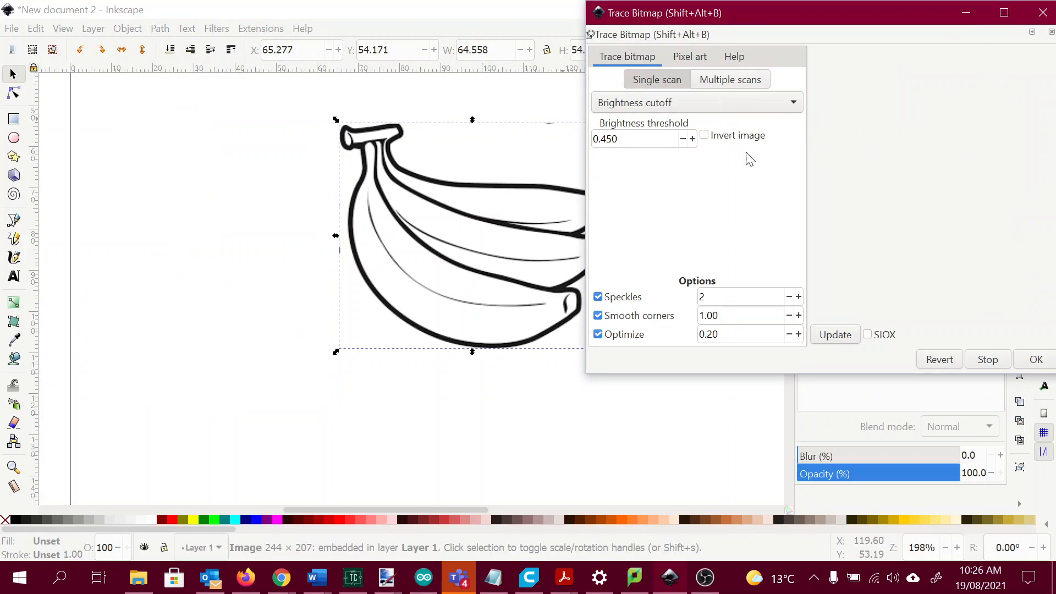
{"action": "left_click_drag", "start_coordinate": [836, 26], "coordinate": [817, 43]}
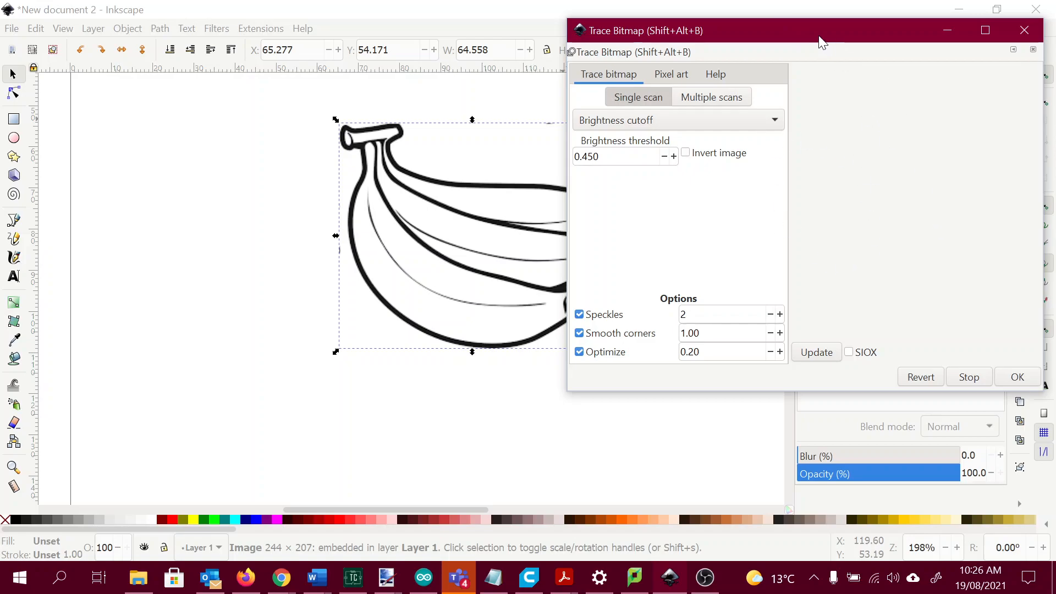
Preview the single-scan brightness cutoff trace at full-screen size, and trace the banana image with a brightness threshold of 0.550
{"action": "left_click", "coordinate": [820, 355]}
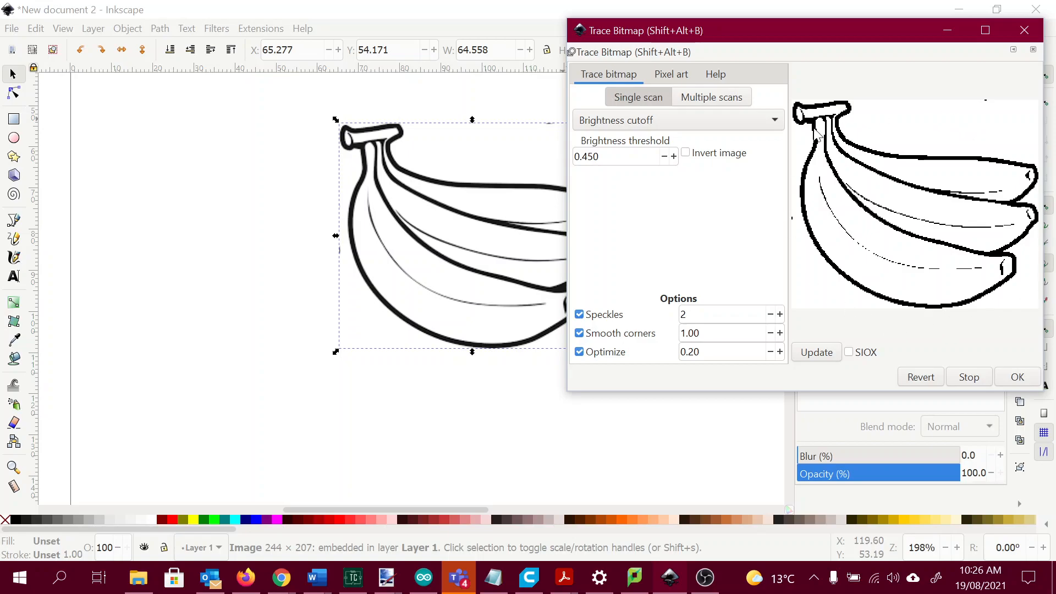
{"action": "left_click", "coordinate": [985, 31]}
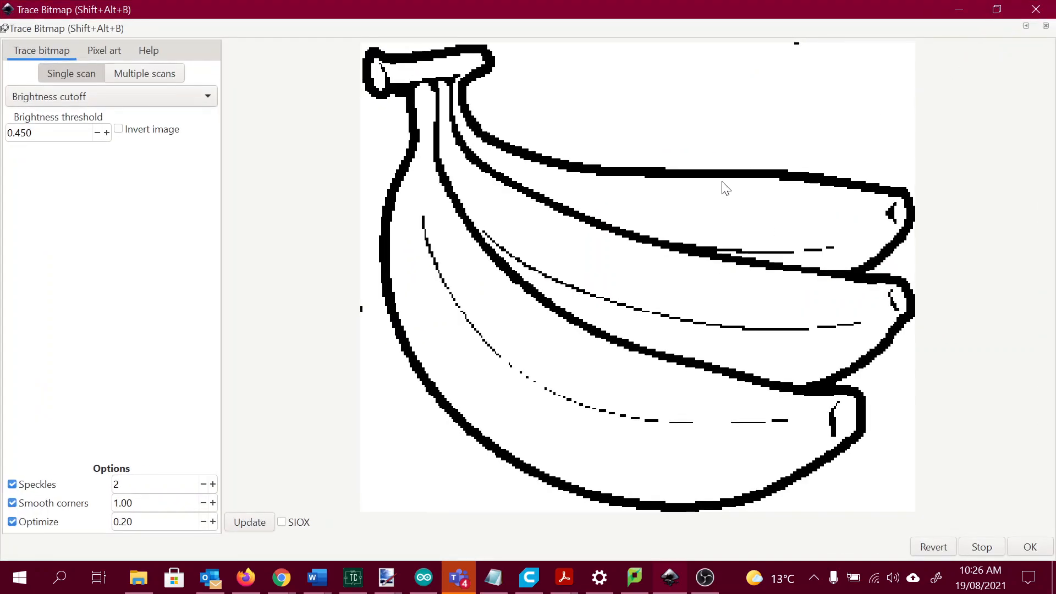
{"action": "left_click", "coordinate": [235, 528]}
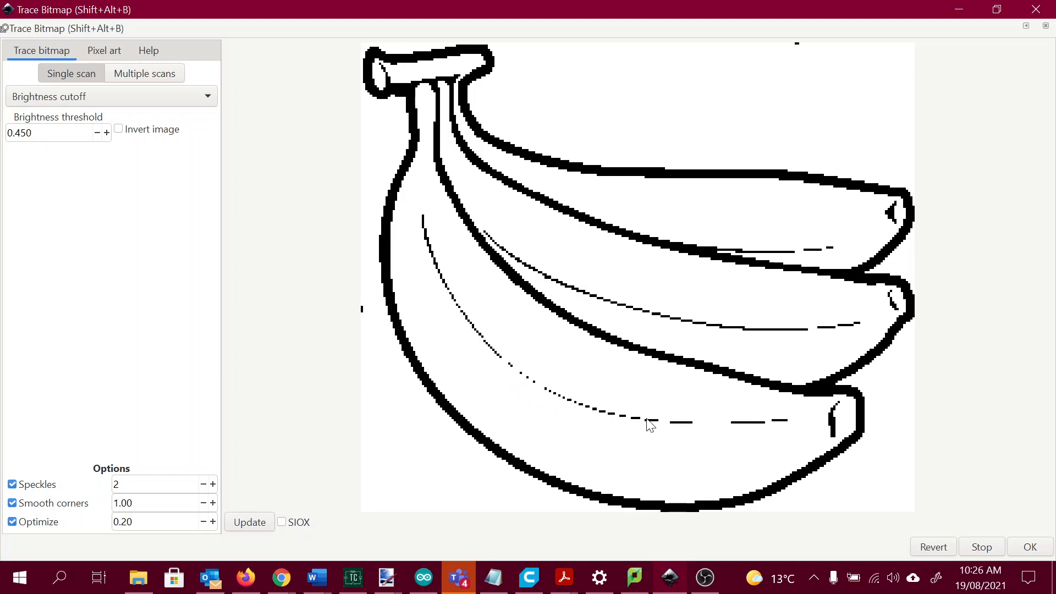
{"action": "left_click", "coordinate": [34, 133]}
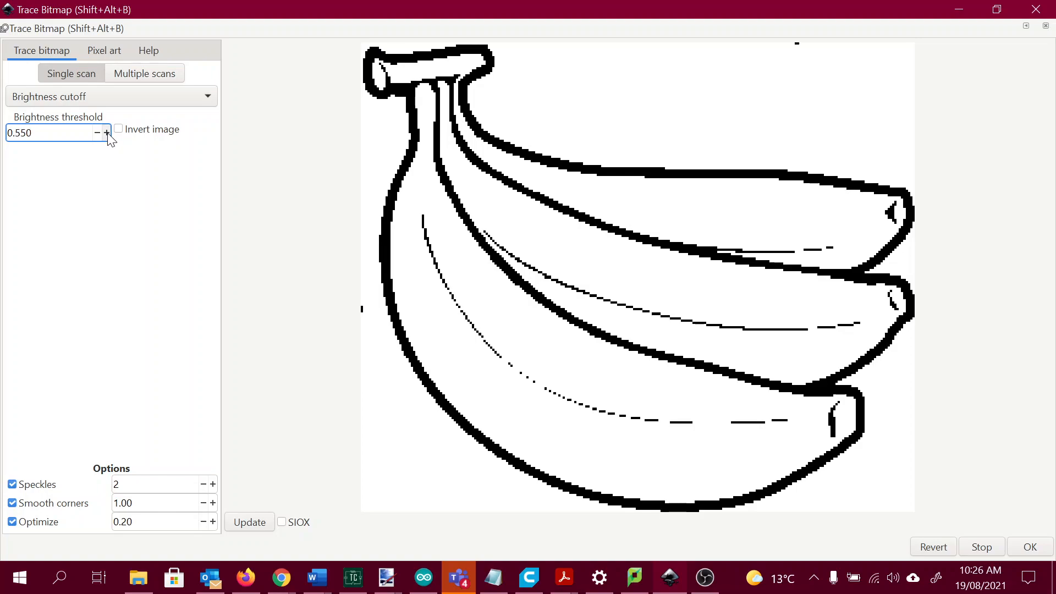
{"action": "left_click", "coordinate": [1018, 547]}
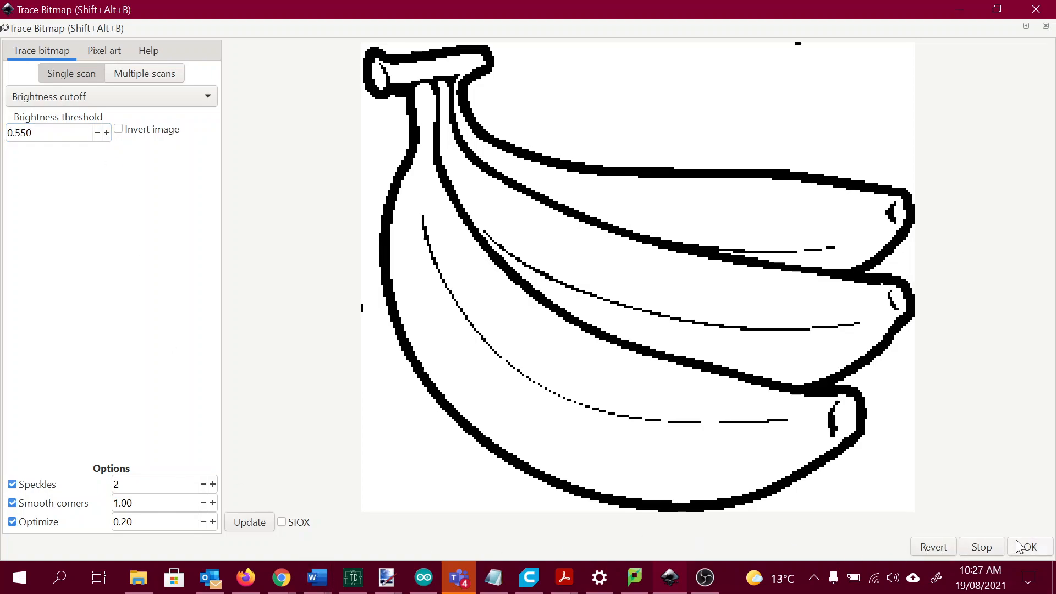
Try to retrace with a brightness threshold of 0.600, and refresh the preview as the threshold is raised to 0.810
{"action": "left_click", "coordinate": [106, 133]}
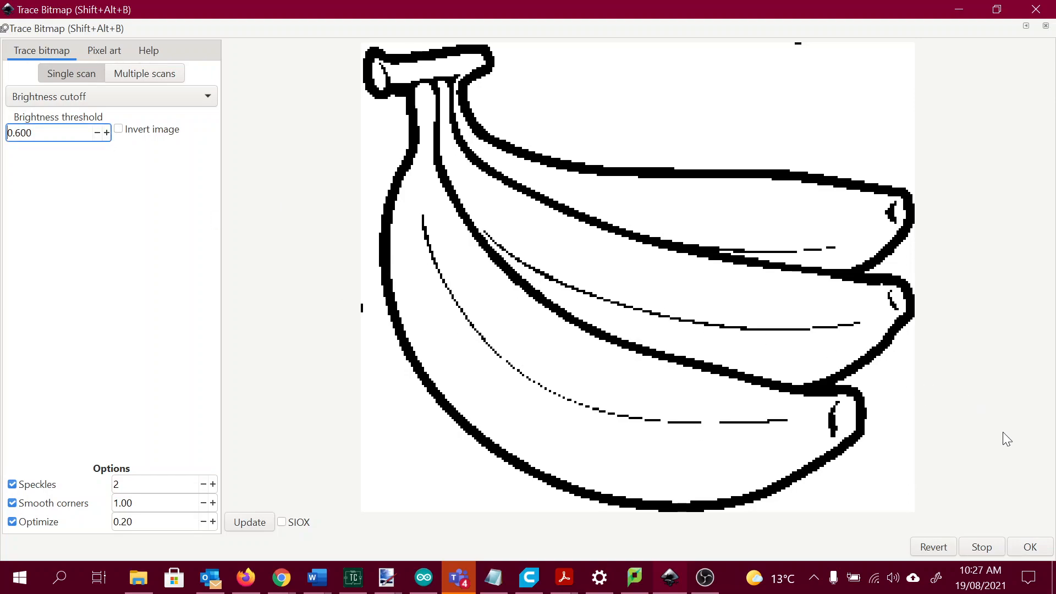
{"action": "left_click", "coordinate": [1030, 547]}
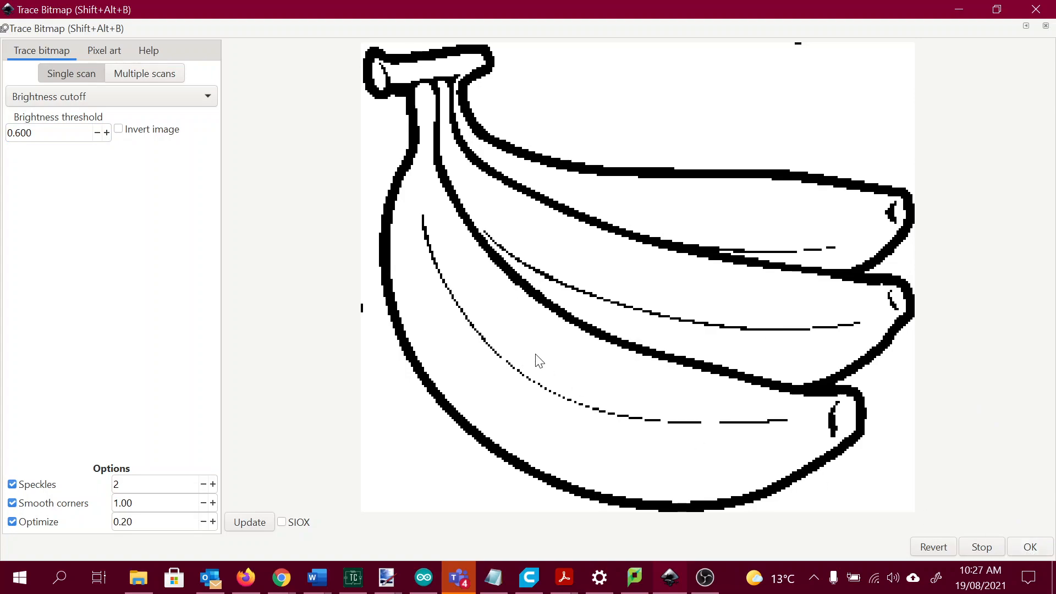
{"action": "left_click", "coordinate": [107, 133]}
{"action": "left_click", "coordinate": [107, 133]}
{"action": "left_click", "coordinate": [107, 133]}
{"action": "left_click", "coordinate": [258, 524]}
{"action": "left_click", "coordinate": [107, 133]}
{"action": "left_click", "coordinate": [107, 133]}
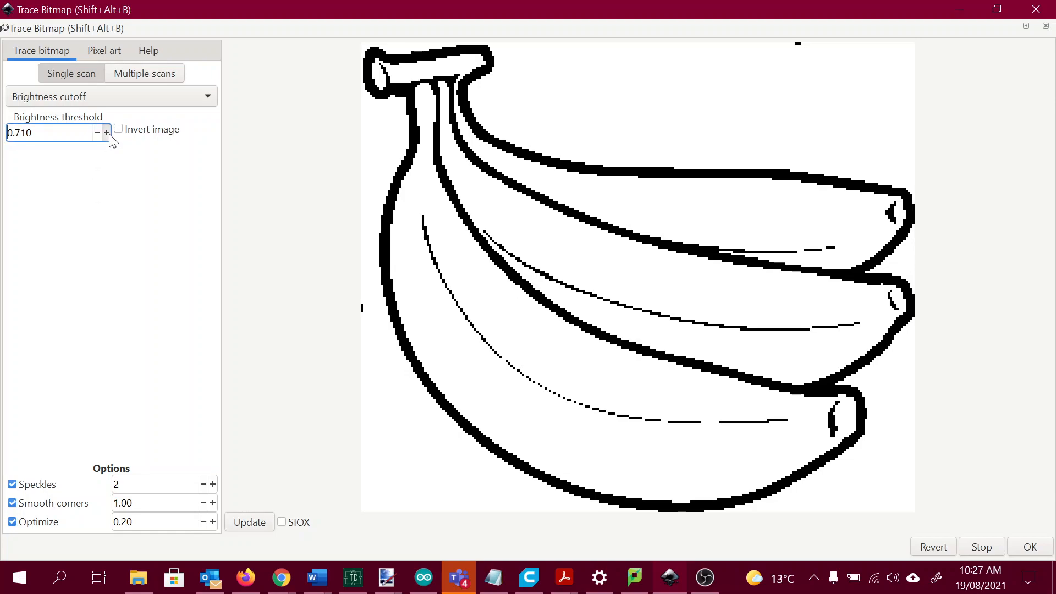
{"action": "left_click", "coordinate": [249, 523]}
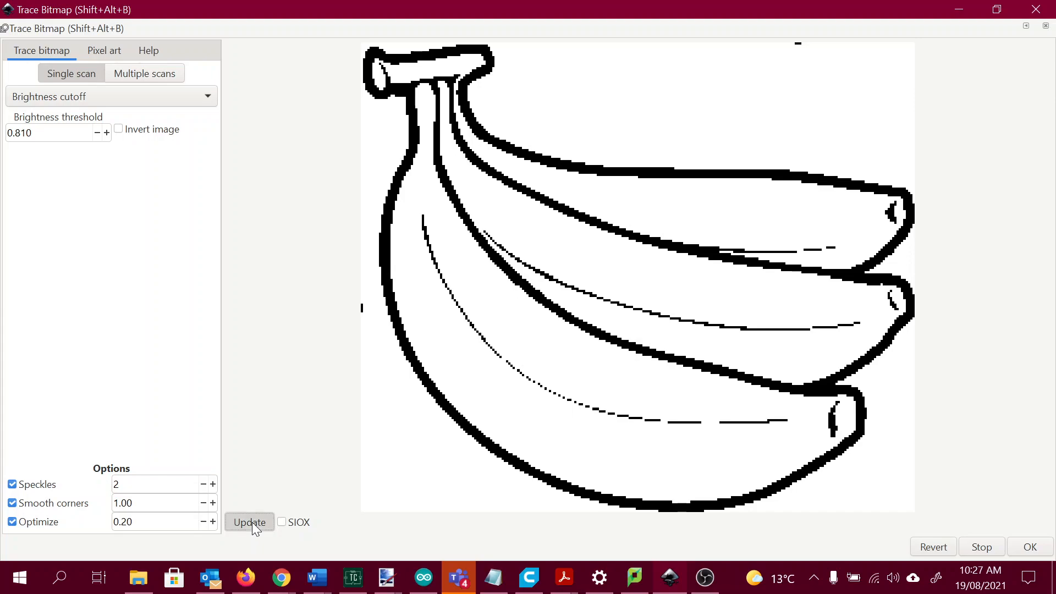
Try to refresh the trace preview and retrace with the brightness threshold raised to 1.000
{"action": "left_click", "coordinate": [107, 133]}
{"action": "left_click", "coordinate": [107, 133]}
{"action": "left_click", "coordinate": [107, 133]}
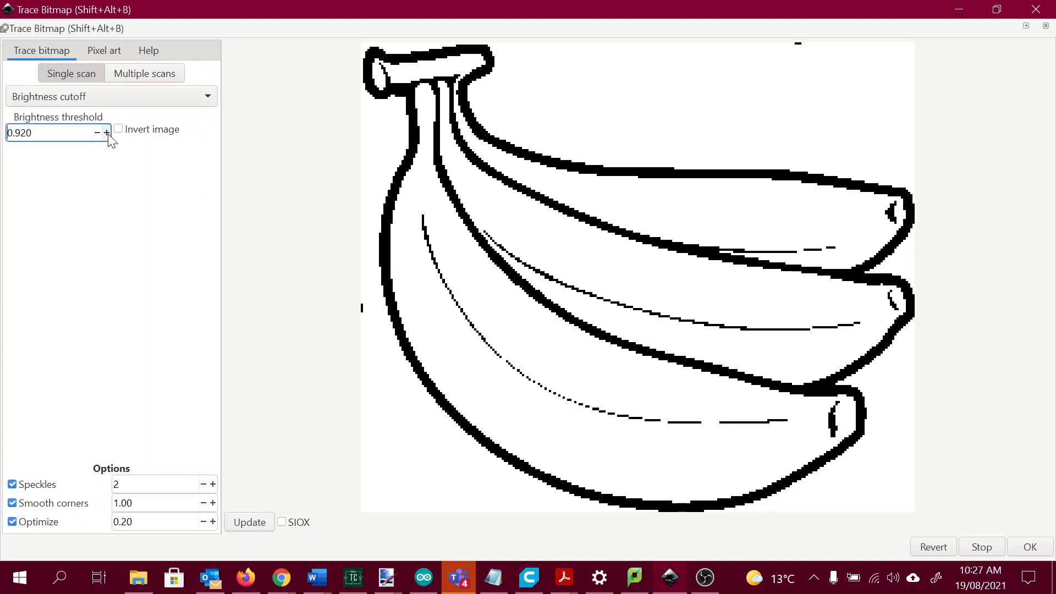
{"action": "left_click", "coordinate": [107, 134]}
{"action": "left_click", "coordinate": [263, 524]}
{"action": "left_click", "coordinate": [251, 522]}
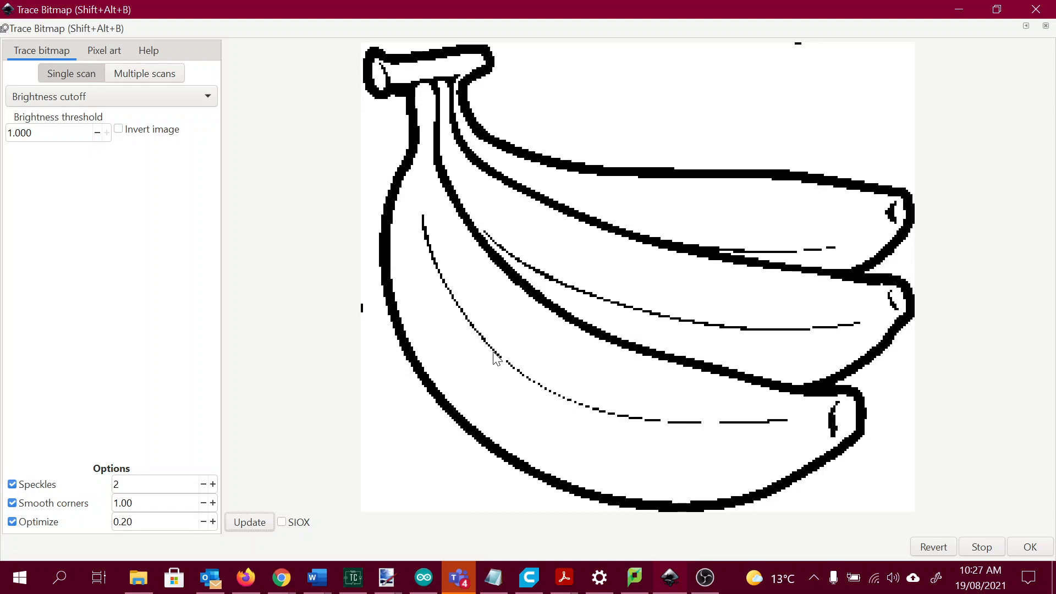
{"action": "left_click", "coordinate": [247, 521]}
{"action": "left_click", "coordinate": [1030, 547]}
Close bitmap tracing and move the traced path off the original image to about X -9, Y 53 mm for comparison
{"action": "left_click", "coordinate": [997, 9]}
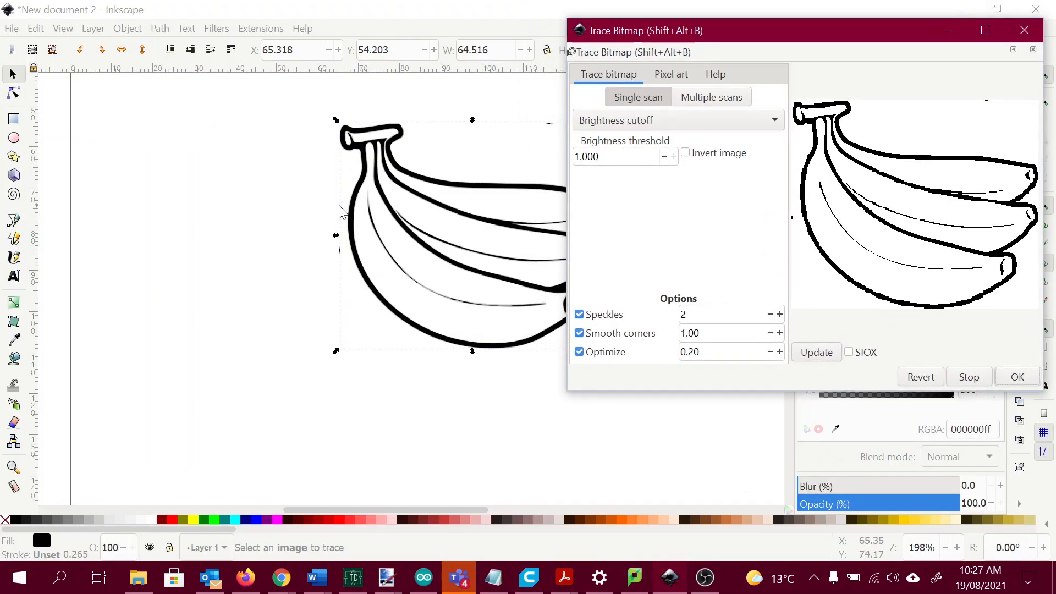
{"action": "left_click", "coordinate": [1031, 37]}
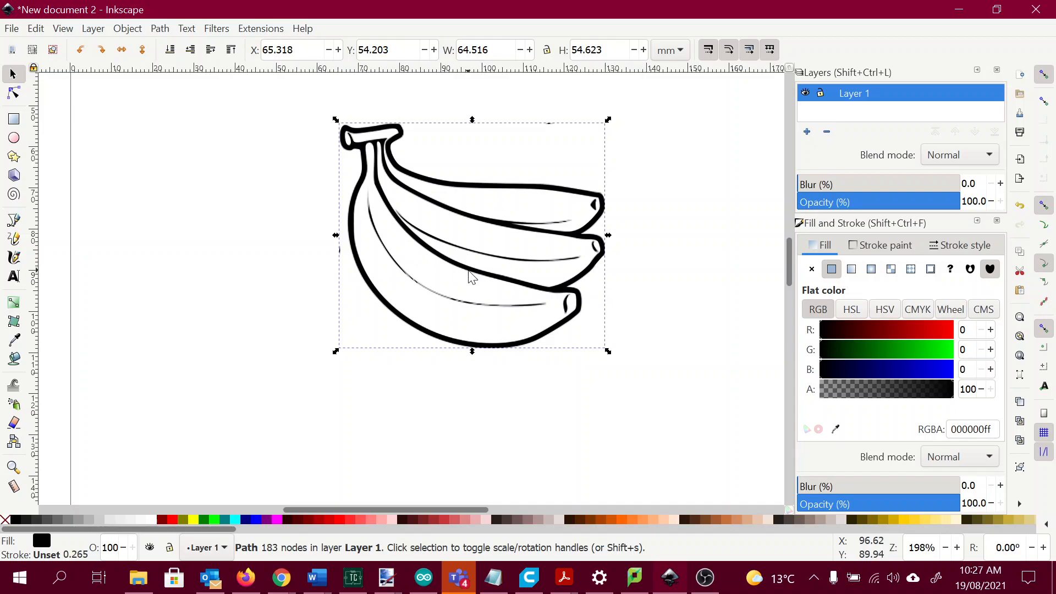
{"action": "left_click_drag", "start_coordinate": [472, 275], "coordinate": [156, 272]}
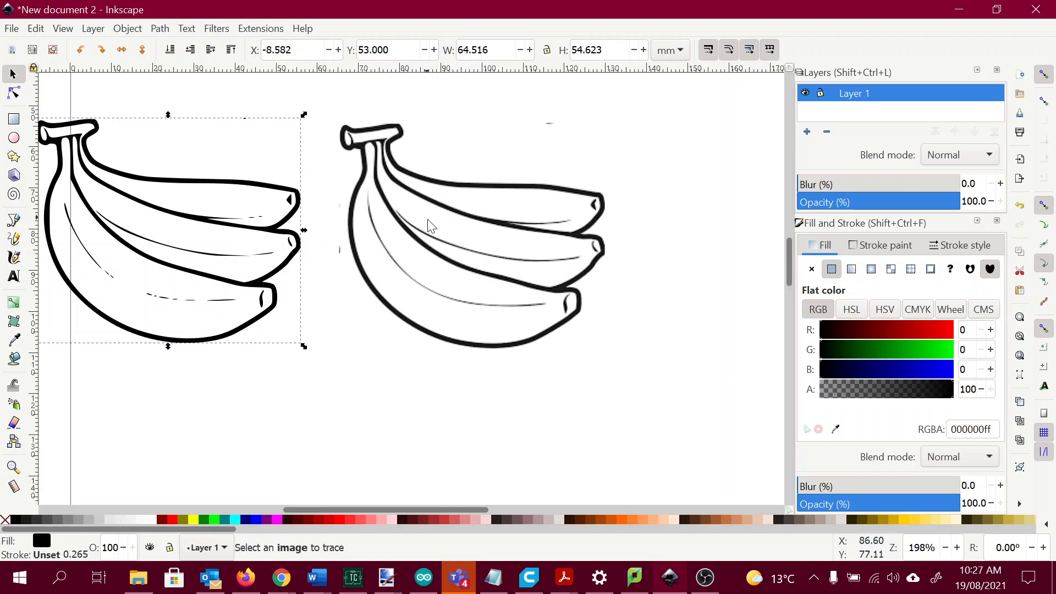
{"action": "left_click", "coordinate": [446, 265]}
{"action": "left_click_drag", "start_coordinate": [272, 424], "coordinate": [375, 433]}
{"action": "left_click", "coordinate": [268, 276]}
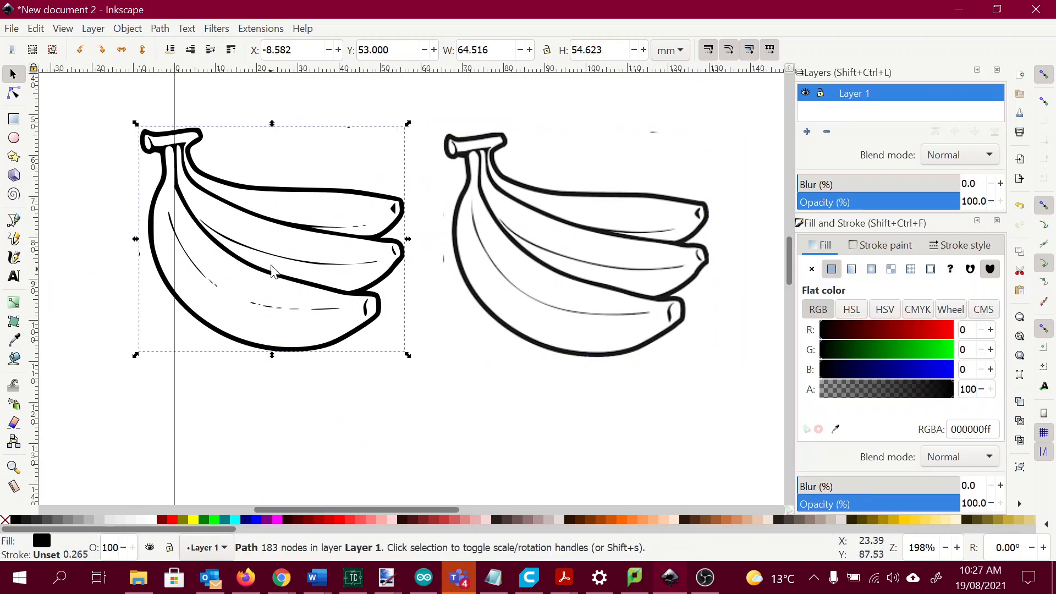
{"action": "key", "text": "Escape"}
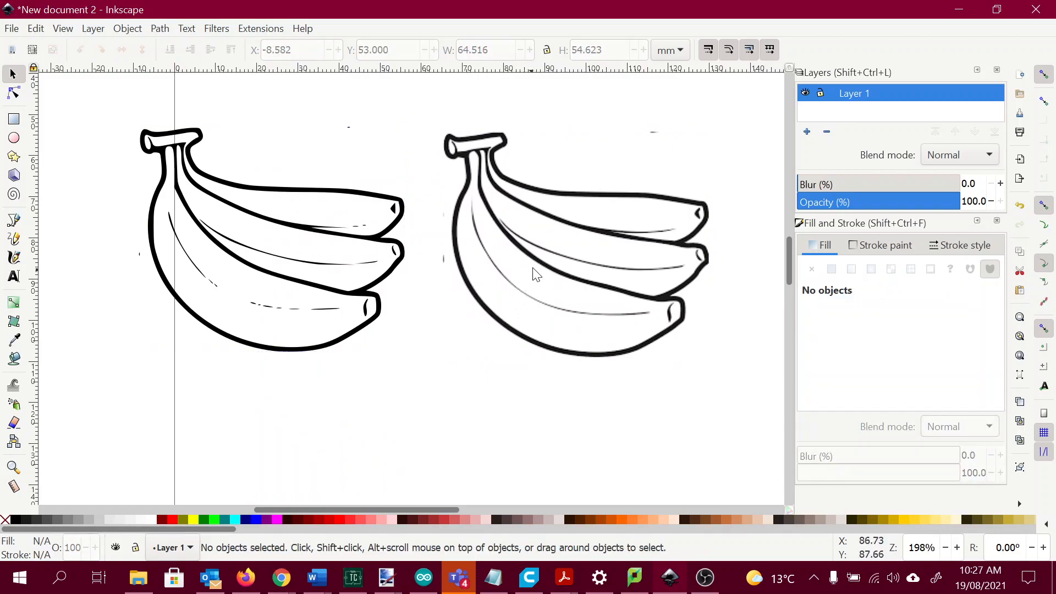
Delete the original bitmap image and move the traced banana path onto the page at about X 46, Y 55 mm
{"action": "left_click", "coordinate": [537, 264]}
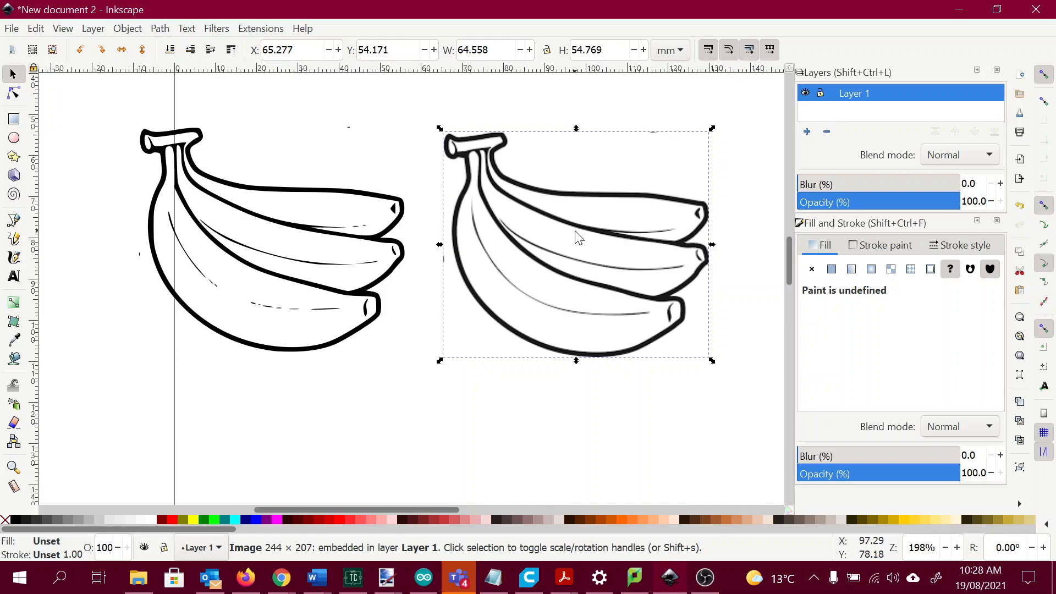
{"action": "key", "text": "Delete"}
{"action": "left_click", "coordinate": [268, 223]}
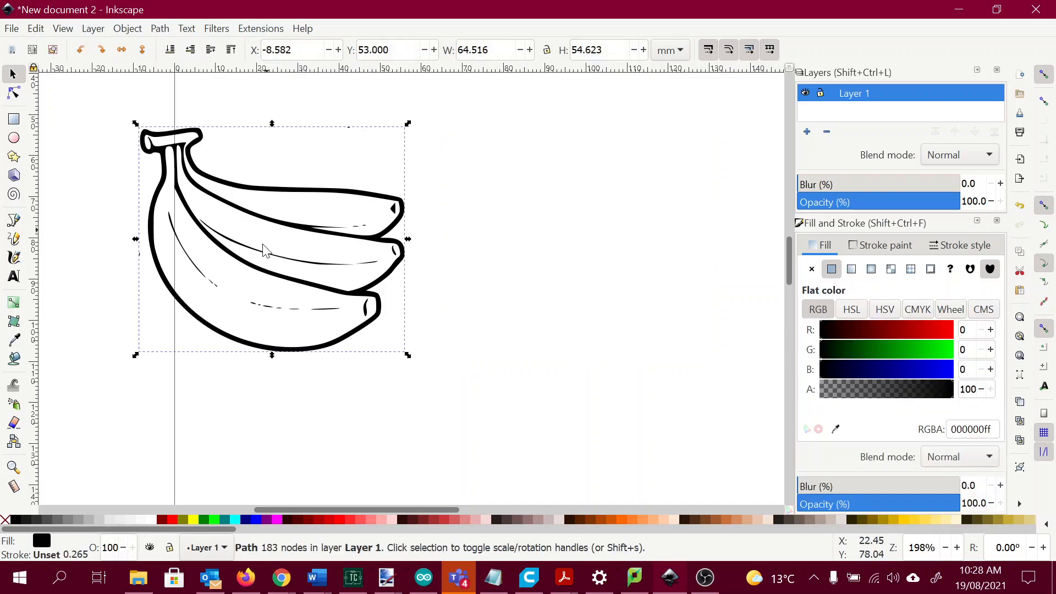
{"action": "left_click_drag", "start_coordinate": [243, 248], "coordinate": [477, 275]}
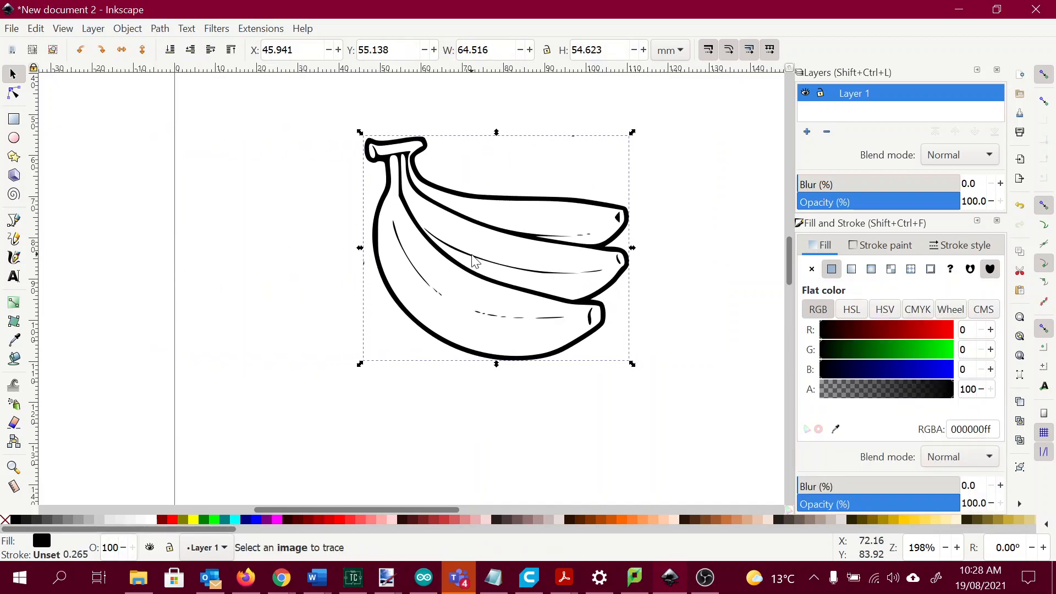
Examine the stray specks around the traced bananas up close, showing the path's nodes near them
{"action": "left_click", "coordinate": [353, 298]}
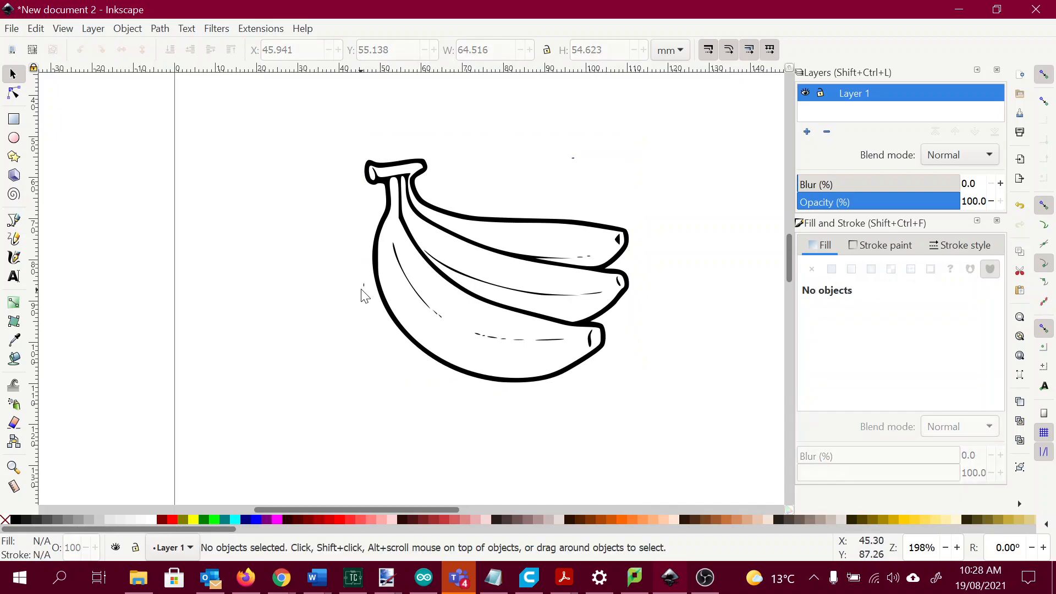
{"action": "scroll", "coordinate": [362, 289], "scroll_direction": "up", "scroll_amount": 6}
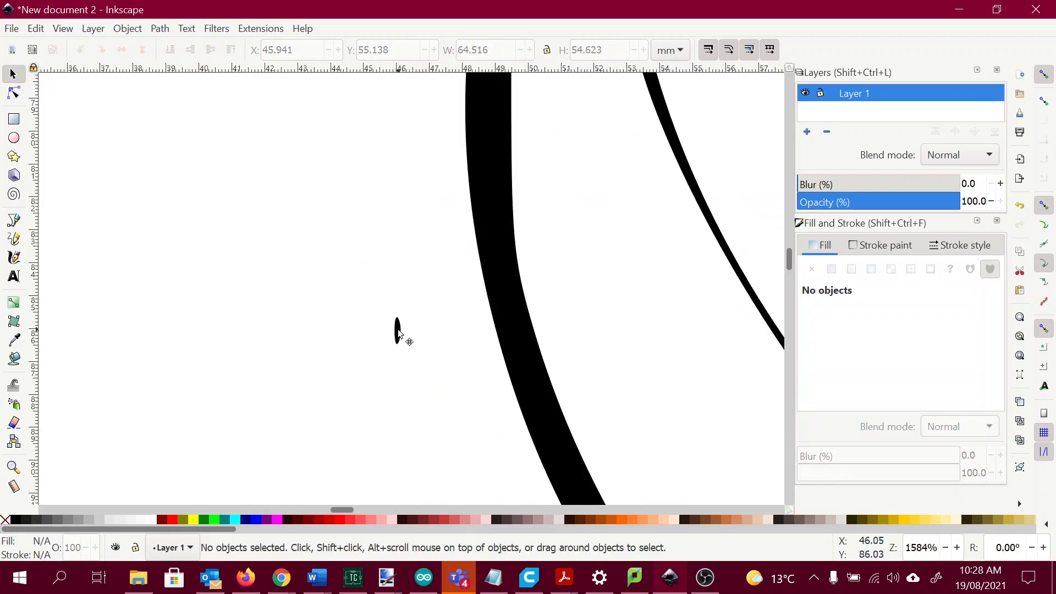
{"action": "left_click", "coordinate": [399, 331]}
{"action": "key", "text": "n"}
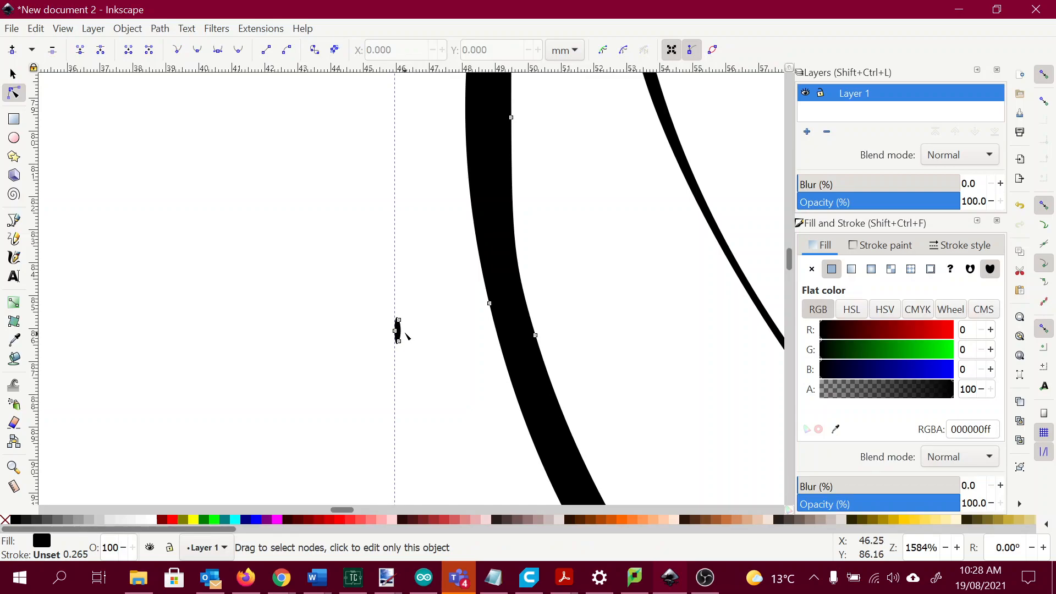
{"action": "scroll", "coordinate": [410, 342], "scroll_direction": "down", "scroll_amount": 6}
{"action": "scroll", "coordinate": [495, 295], "scroll_direction": "up", "scroll_amount": 4}
{"action": "left_click", "coordinate": [500, 196]}
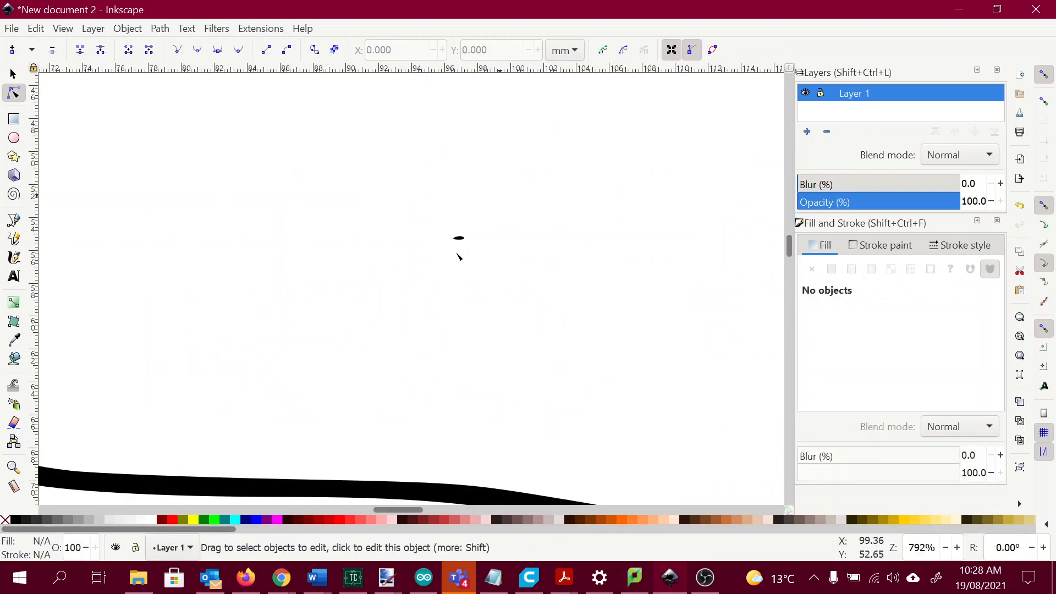
{"action": "scroll", "coordinate": [443, 256], "scroll_direction": "down", "scroll_amount": 5}
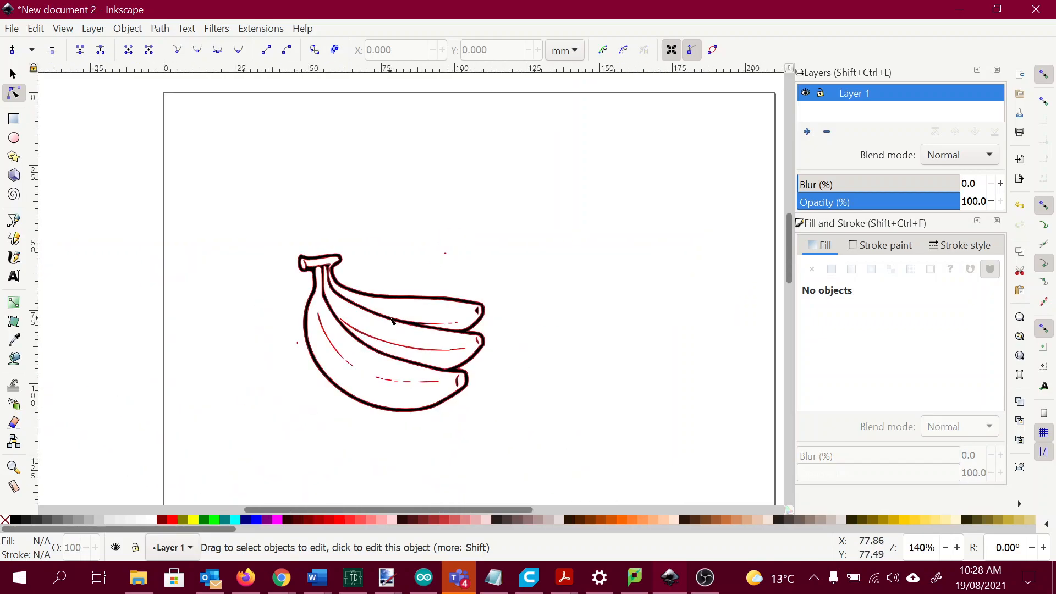
{"action": "scroll", "coordinate": [438, 278], "scroll_direction": "up", "scroll_amount": 1}
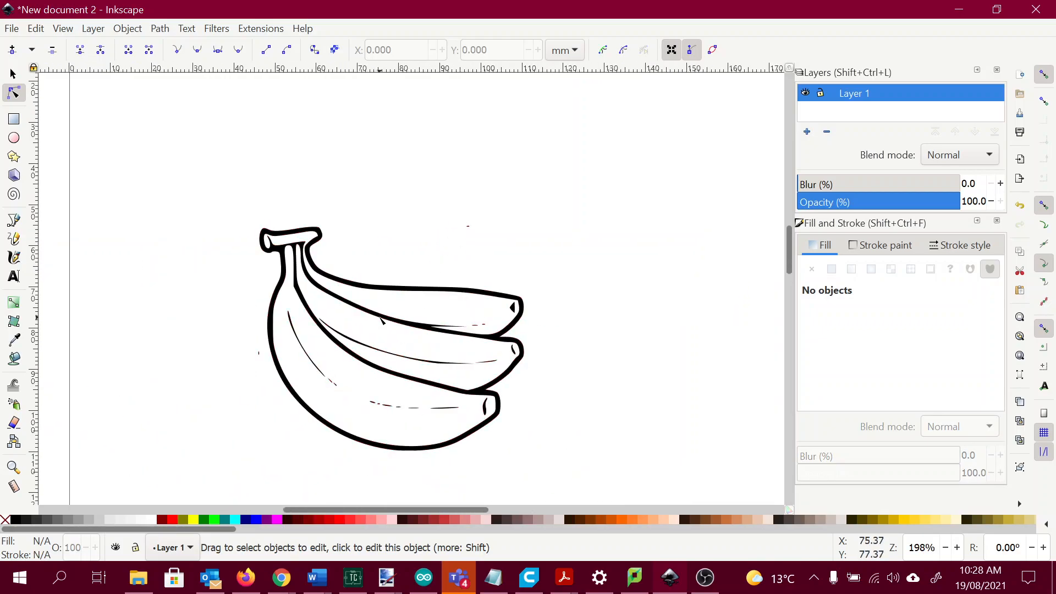
Try to reshape a curve along the lower edge of the uppermost banana in the traced path
{"action": "left_click", "coordinate": [424, 321]}
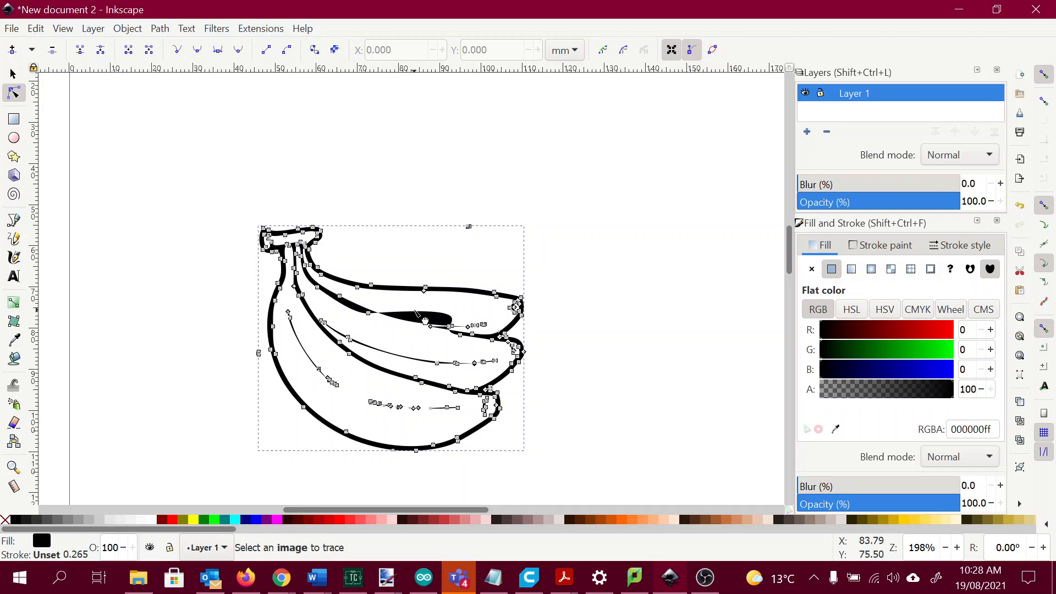
{"action": "left_click", "coordinate": [203, 344]}
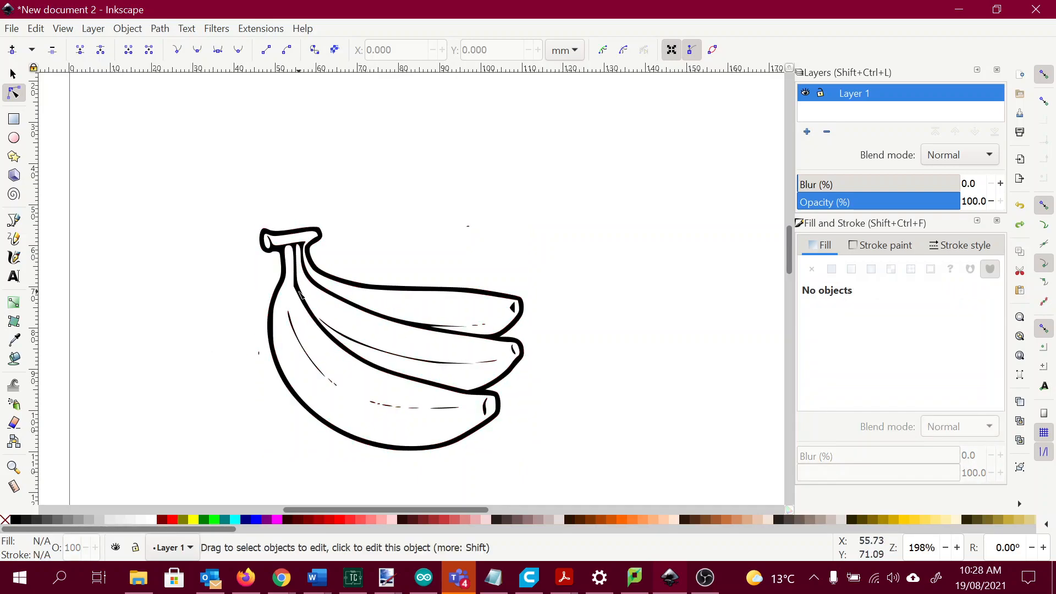
{"action": "left_click", "coordinate": [301, 296]}
{"action": "key", "text": "s"}
{"action": "key", "text": "Escape"}
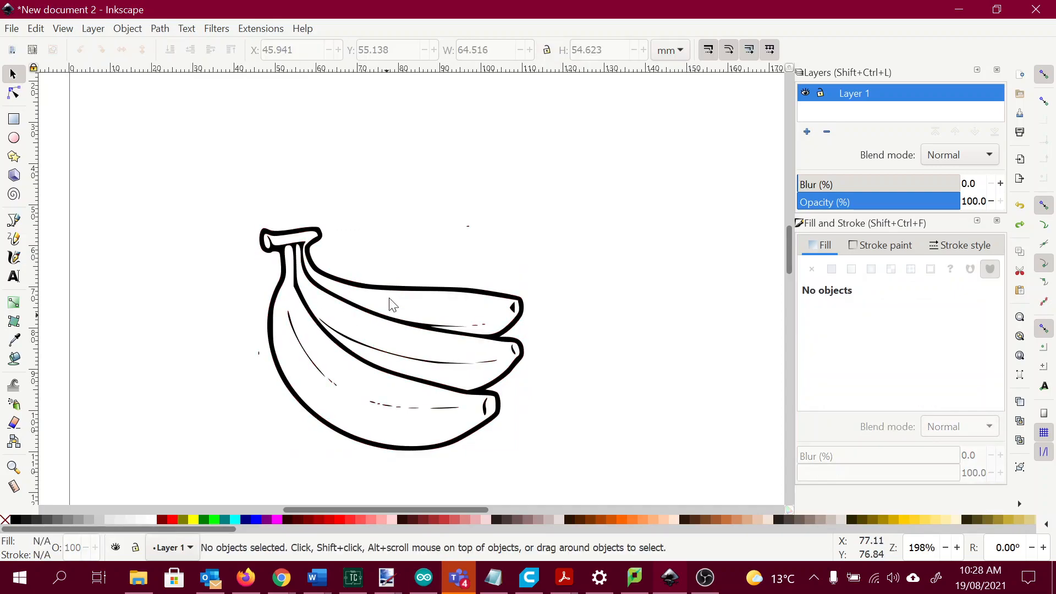
Move the traced banana path to about X 54, Y 46 mm and deselect it
{"action": "left_click", "coordinate": [367, 292]}
{"action": "left_click_drag", "start_coordinate": [379, 325], "coordinate": [446, 271]}
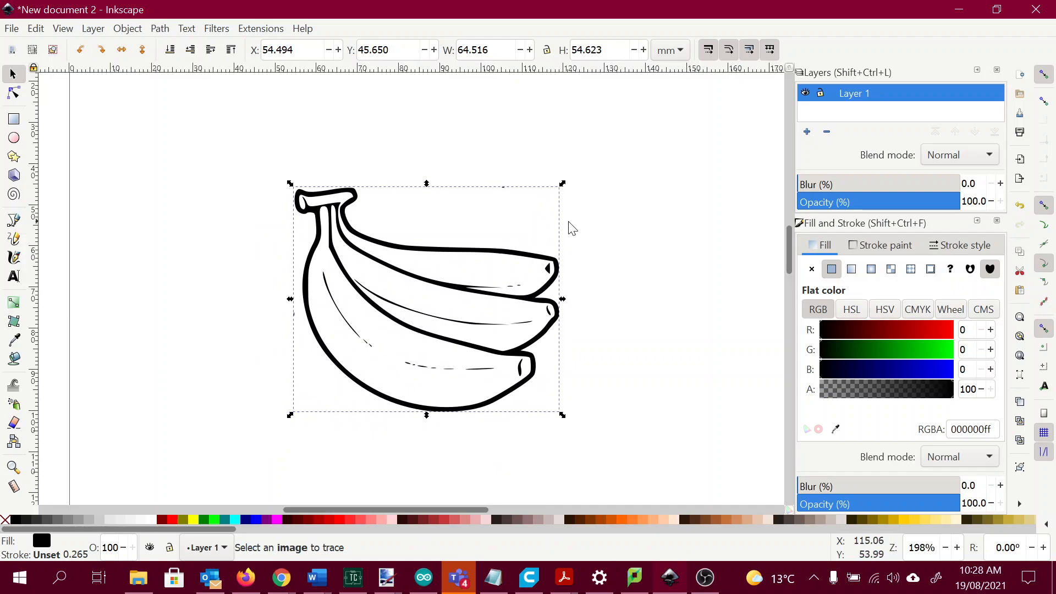
{"action": "left_click", "coordinate": [594, 221]}
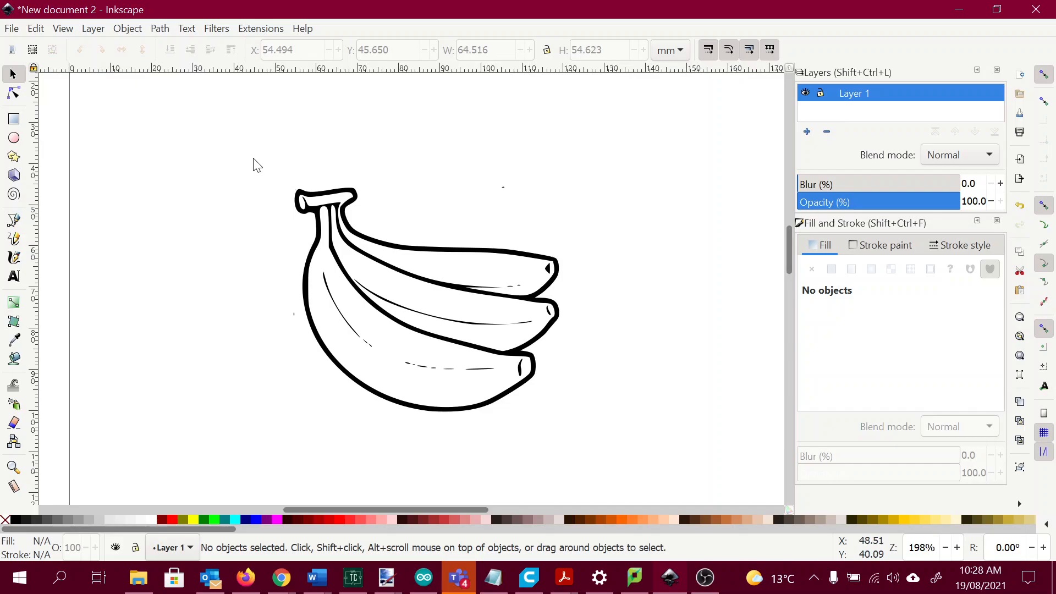
Save the drawing in the Temp Laser folder as an Inkscape SVG named Banana Vector
{"action": "left_click", "coordinate": [12, 28]}
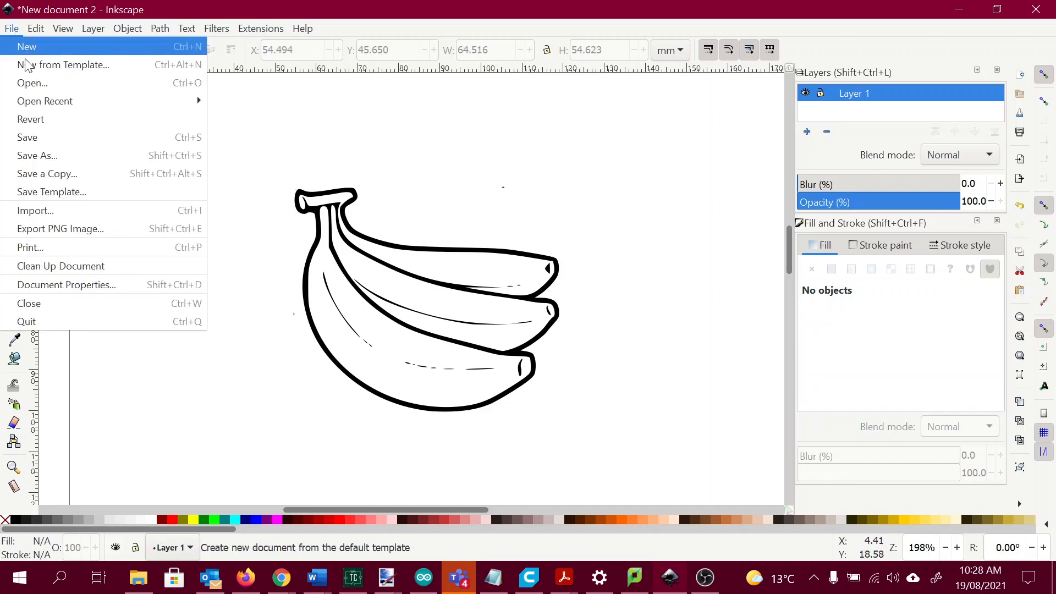
{"action": "left_click", "coordinate": [55, 156]}
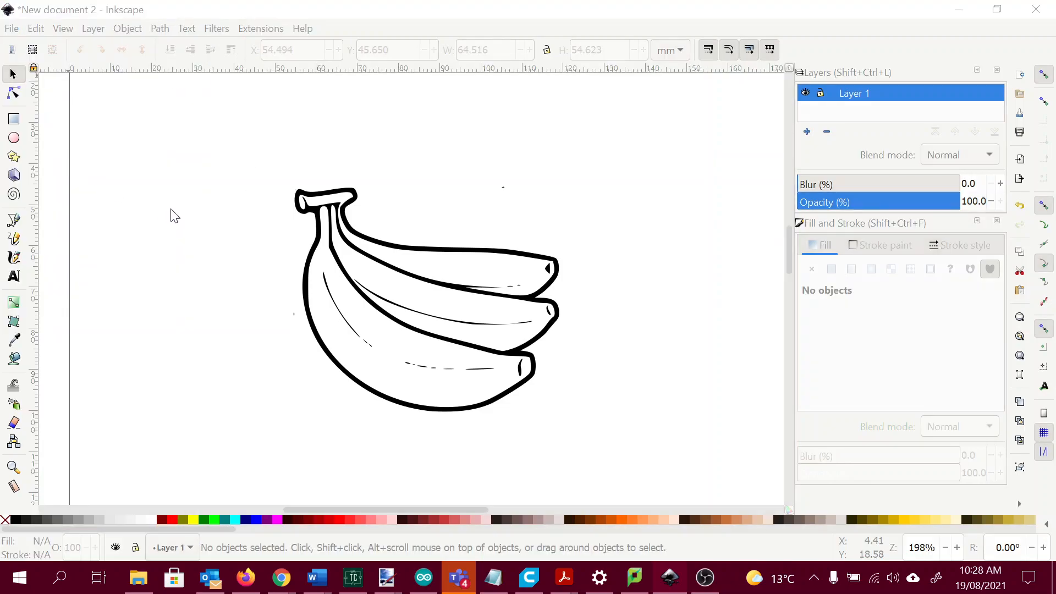
{"action": "double_click", "coordinate": [131, 150]}
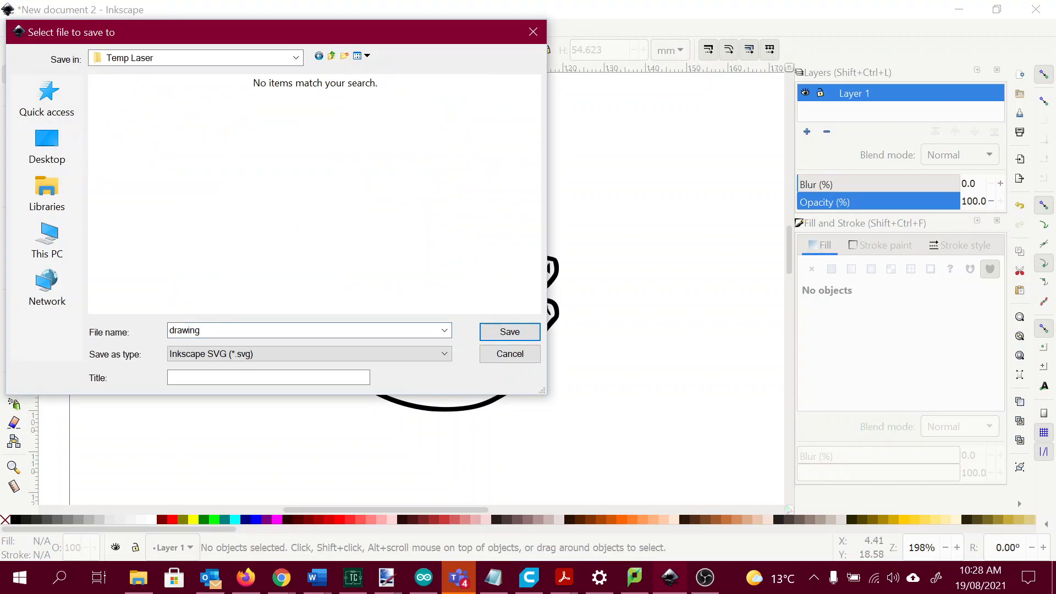
{"action": "double_click", "coordinate": [187, 330]}
{"action": "type", "text": "Banan "}
{"action": "type", "text": "V"}
{"action": "key", "text": "BackSpace"}
{"action": "key", "text": "BackSpace"}
{"action": "type", "text": "a "}
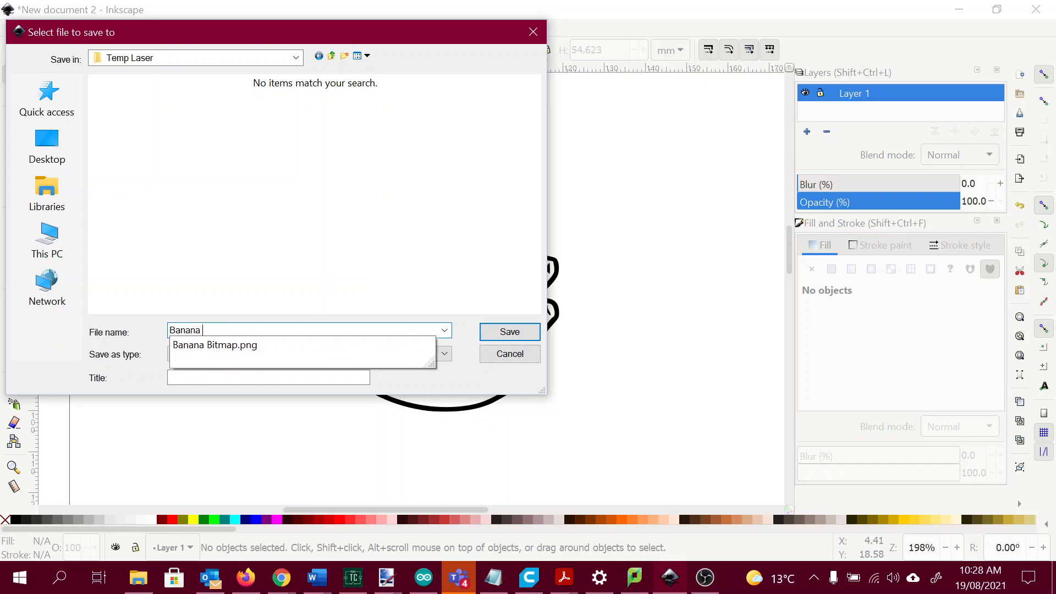
{"action": "type", "text": "Va"}
{"action": "type", "text": "ctor"}
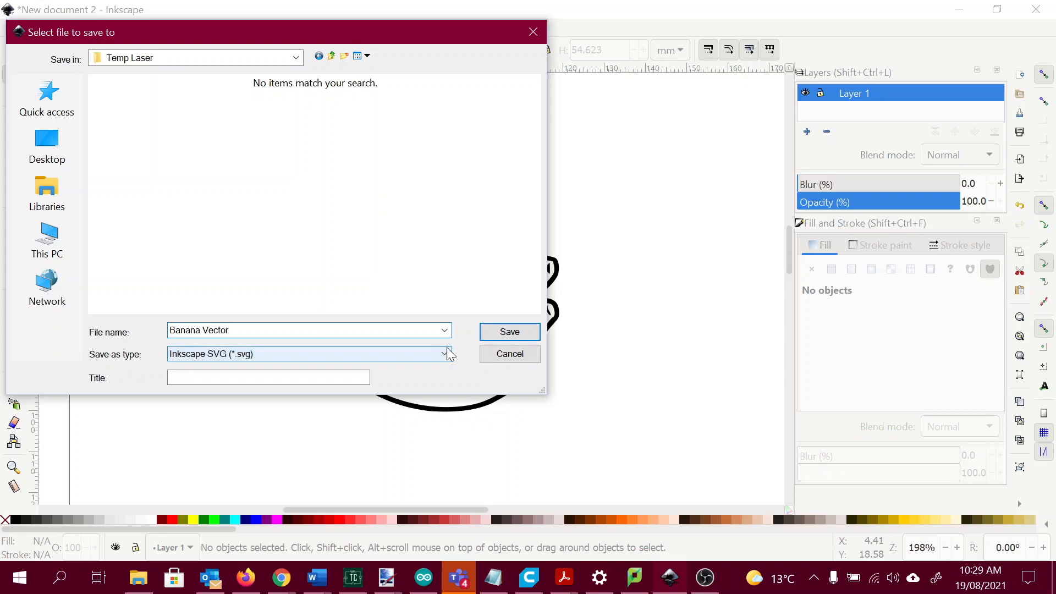
{"action": "left_click", "coordinate": [503, 334]}
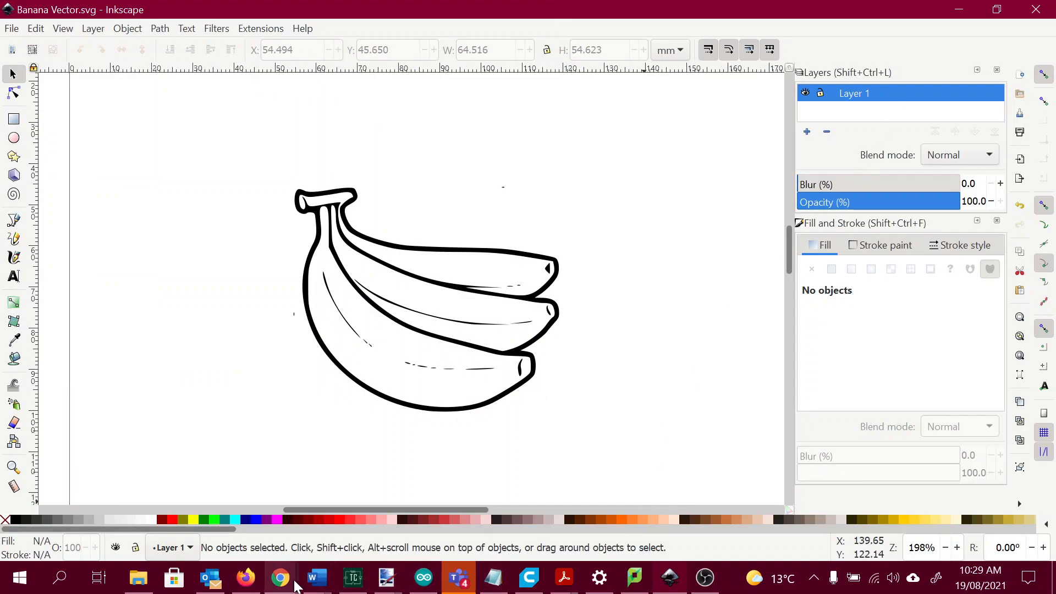
Switch to the Tinkercad dashboard in Chrome and create a new 3D design
{"action": "left_click", "coordinate": [282, 578]}
{"action": "left_click", "coordinate": [562, 530]}
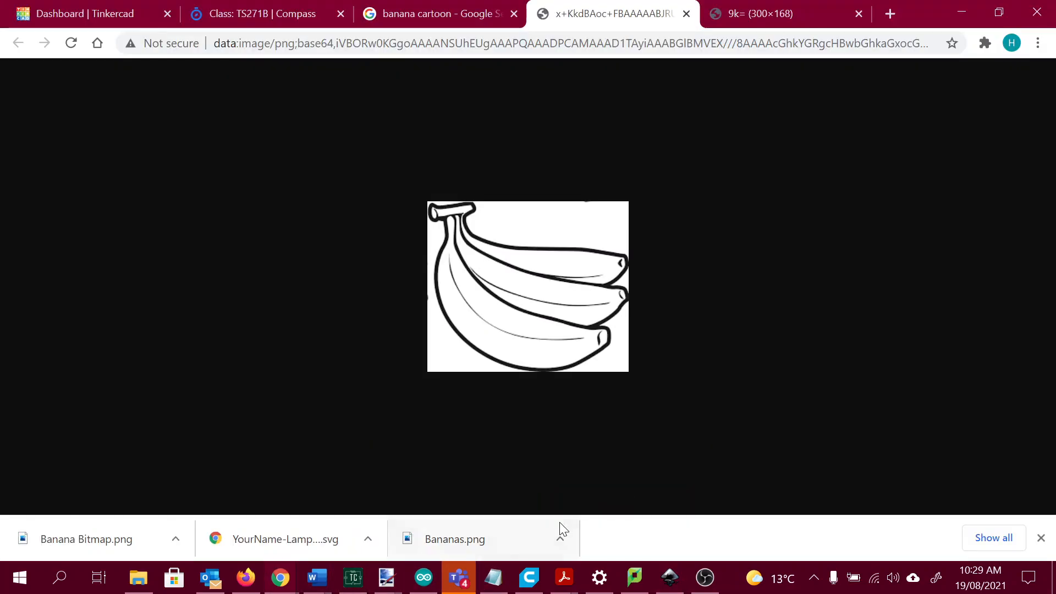
{"action": "left_click", "coordinate": [90, 15]}
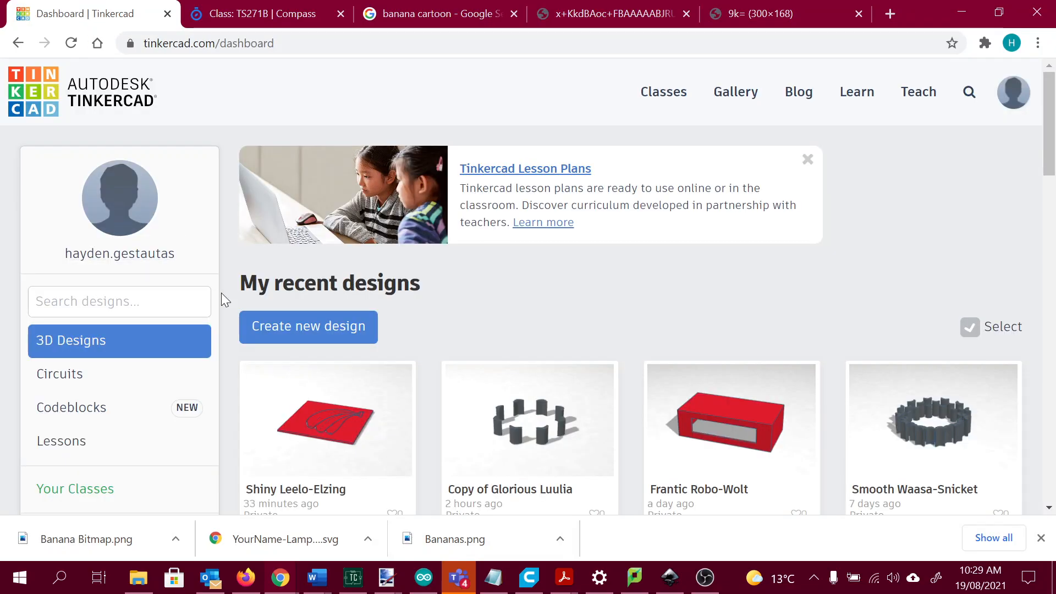
{"action": "scroll", "coordinate": [264, 333], "scroll_direction": "down", "scroll_amount": 1}
{"action": "mouse_move", "coordinate": [308, 340]}
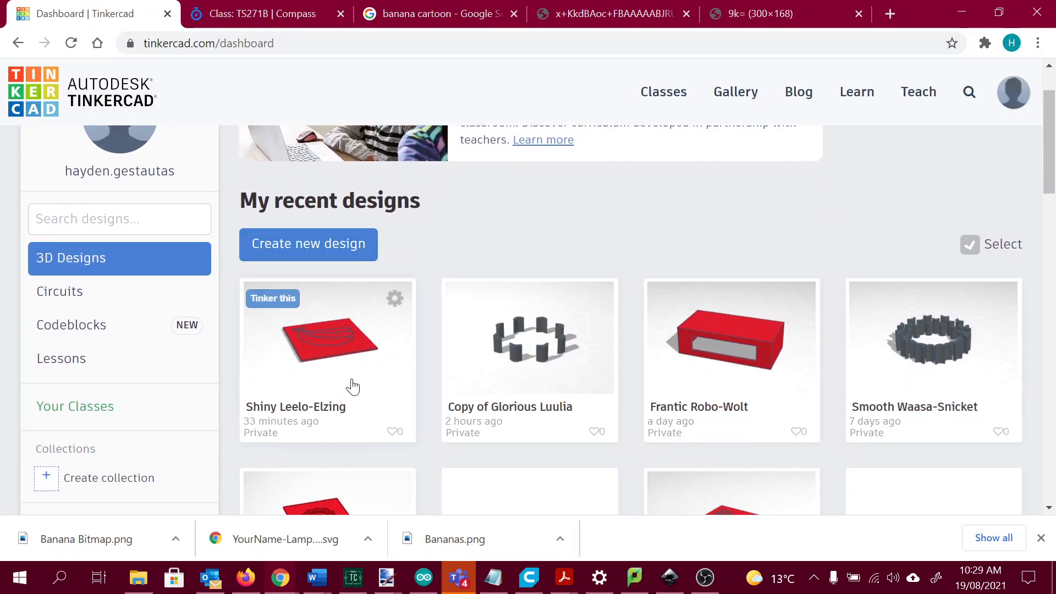
{"action": "mouse_move", "coordinate": [303, 299]}
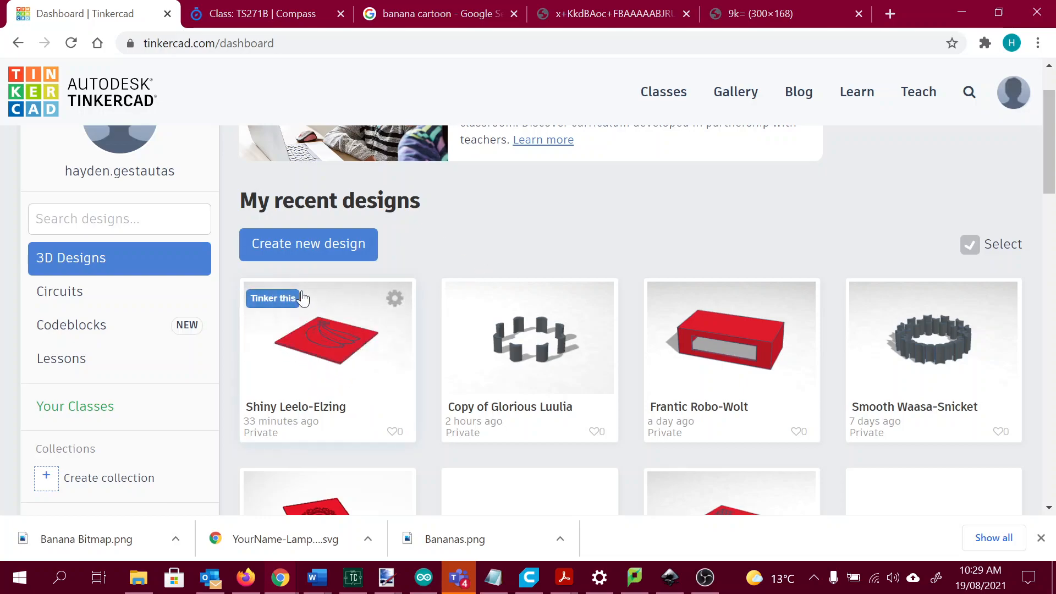
{"action": "left_click", "coordinate": [309, 247]}
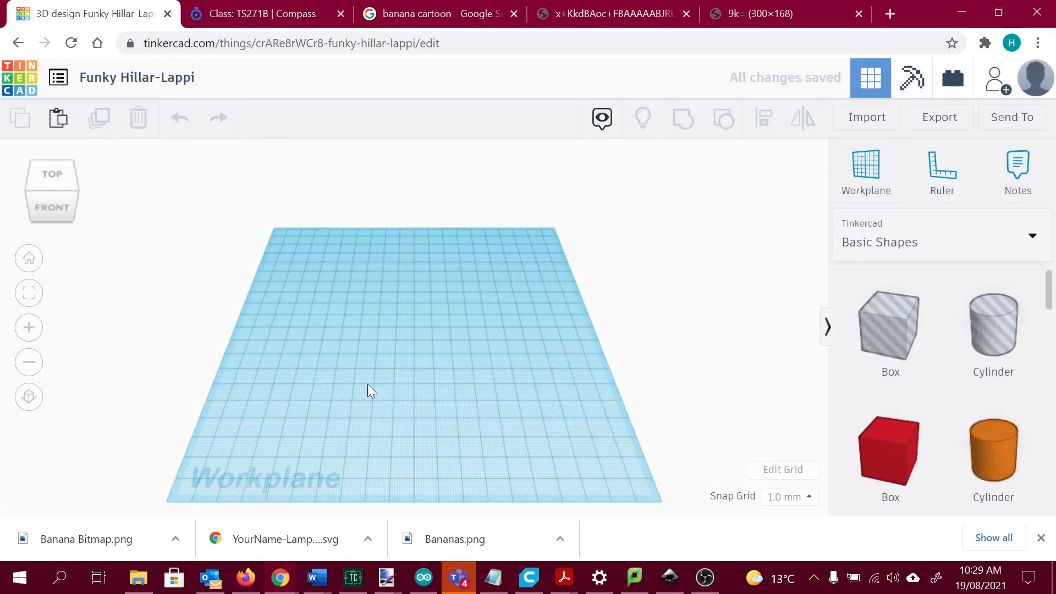
Import Banana Vector.svg from the Temp Laser folder, centred on the artboard at 100% scale
{"action": "left_click", "coordinate": [862, 119]}
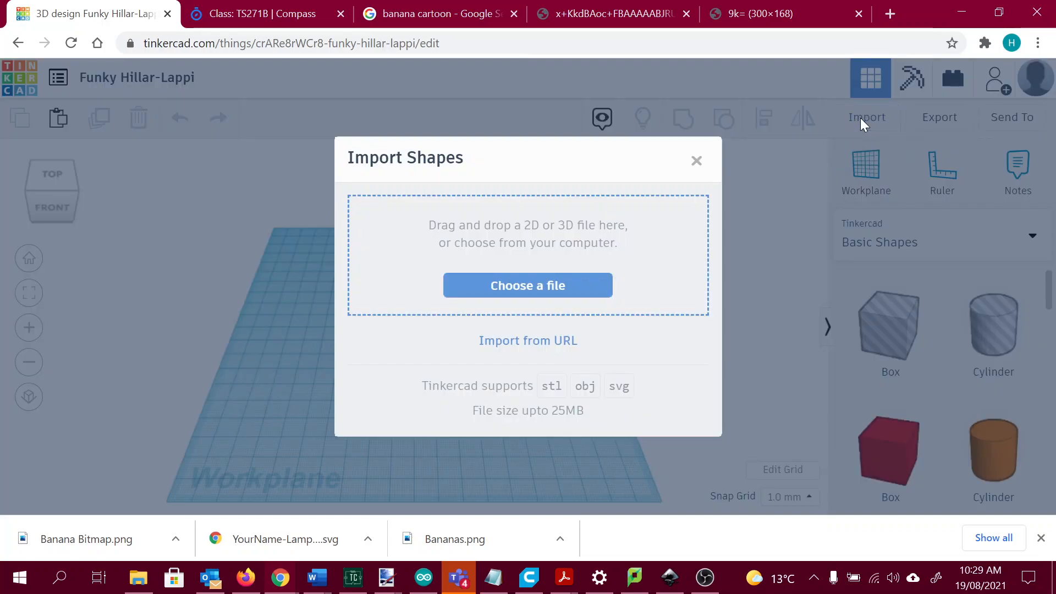
{"action": "left_click", "coordinate": [512, 285]}
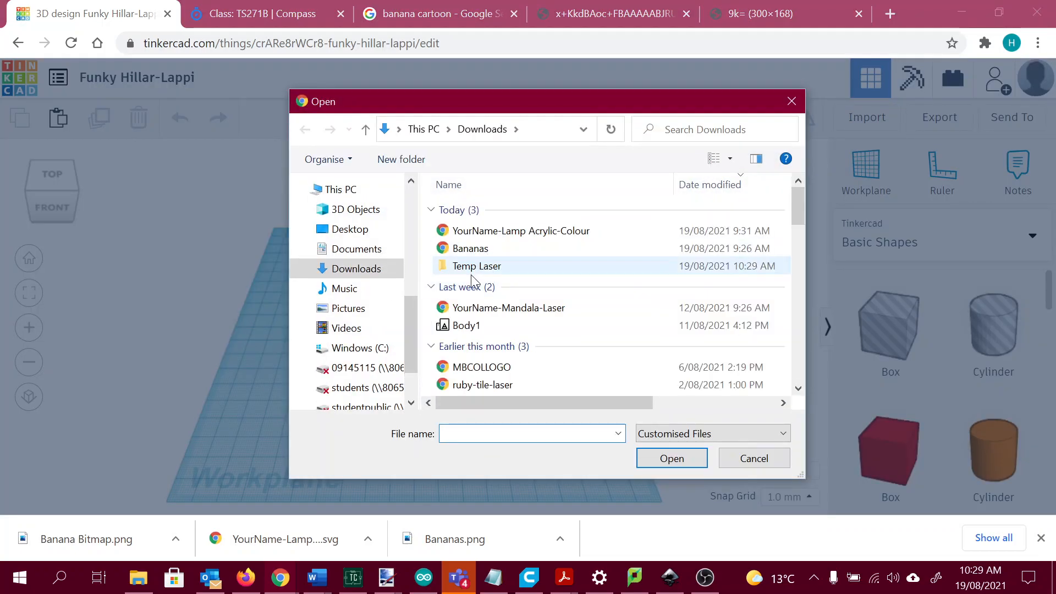
{"action": "double_click", "coordinate": [497, 268]}
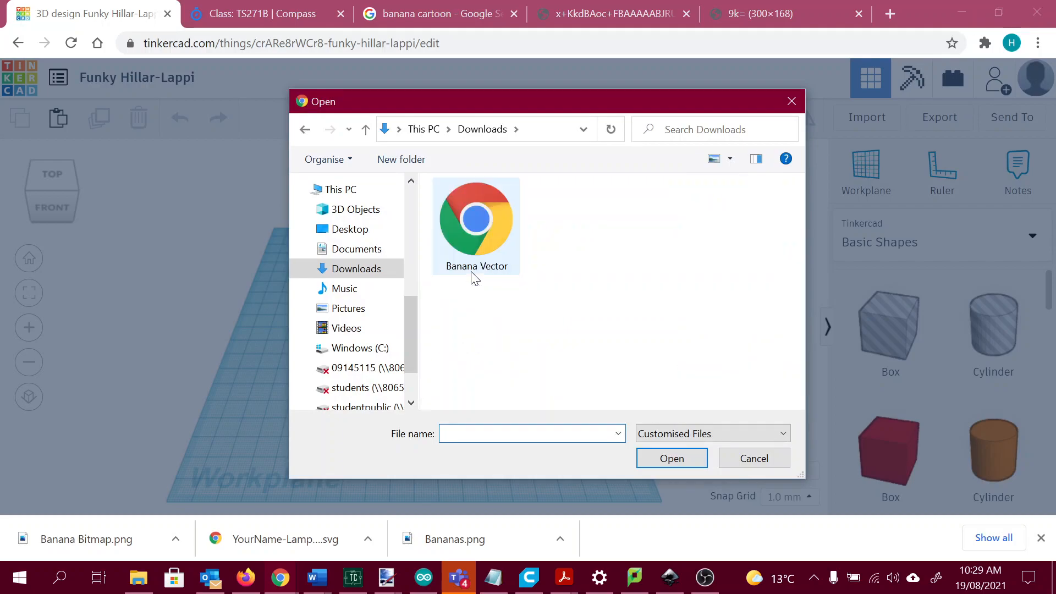
{"action": "double_click", "coordinate": [474, 230]}
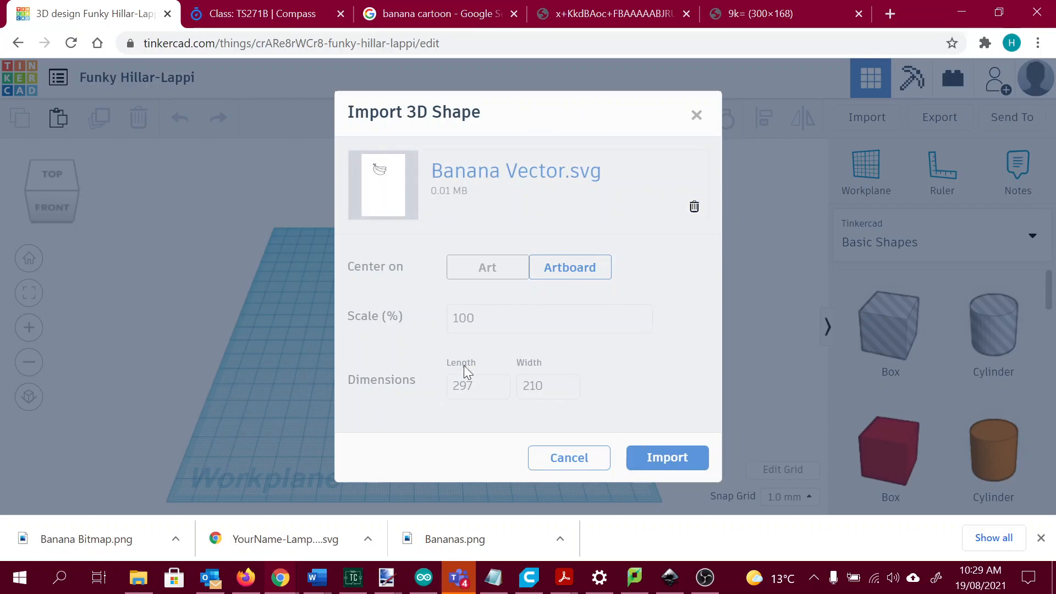
{"action": "left_click", "coordinate": [672, 459]}
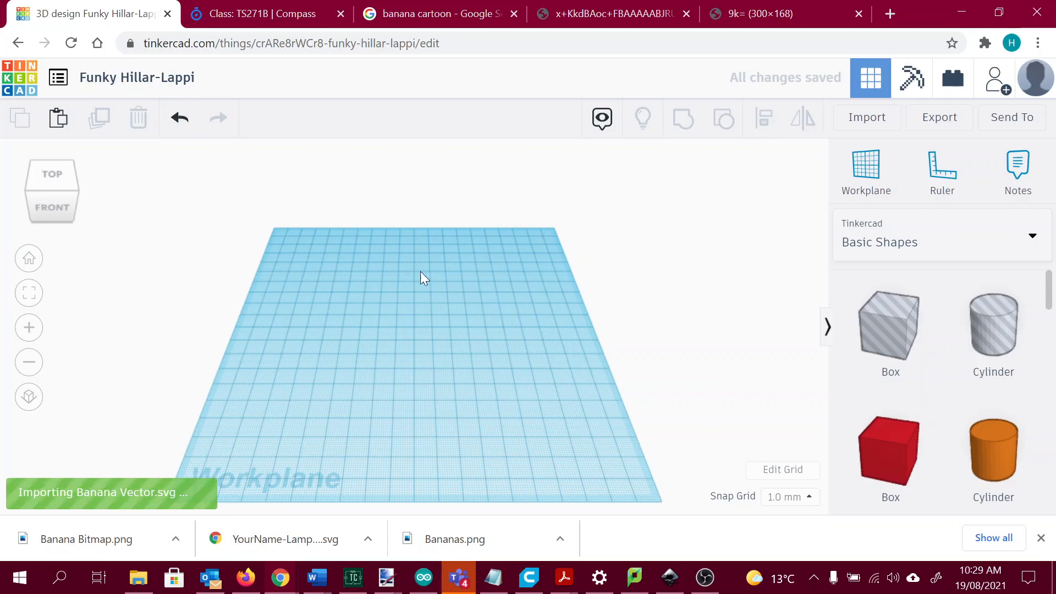
Move the imported banana shape about 22 mm across and 18 mm toward the front so it lies fully on the workplane, and deselect it
{"action": "left_click_drag", "start_coordinate": [424, 312], "coordinate": [425, 332]}
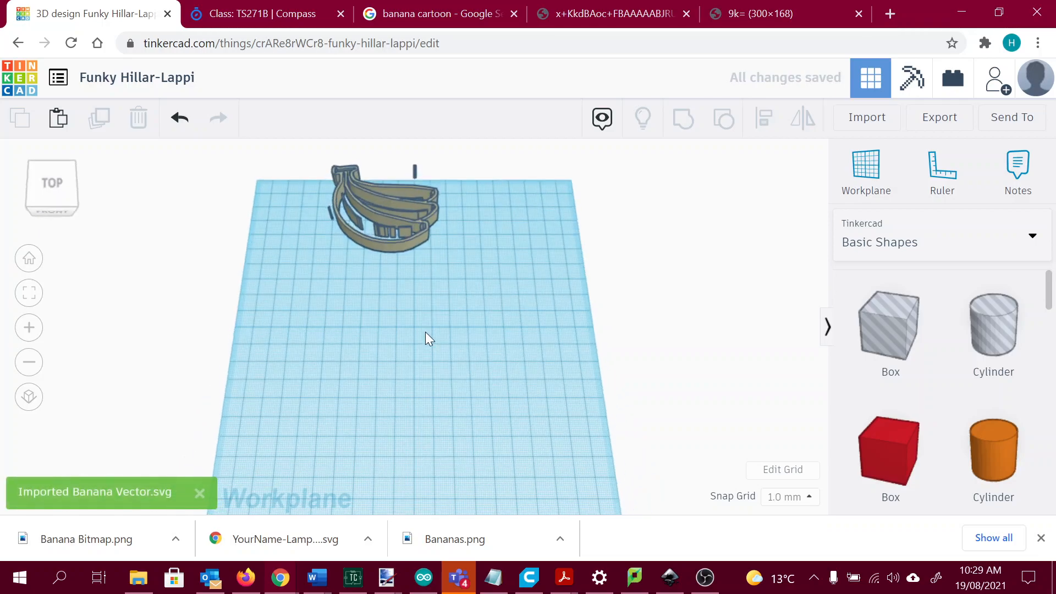
{"action": "scroll", "coordinate": [411, 250], "scroll_direction": "up", "scroll_amount": 2}
{"action": "scroll", "coordinate": [418, 242], "scroll_direction": "up", "scroll_amount": 2}
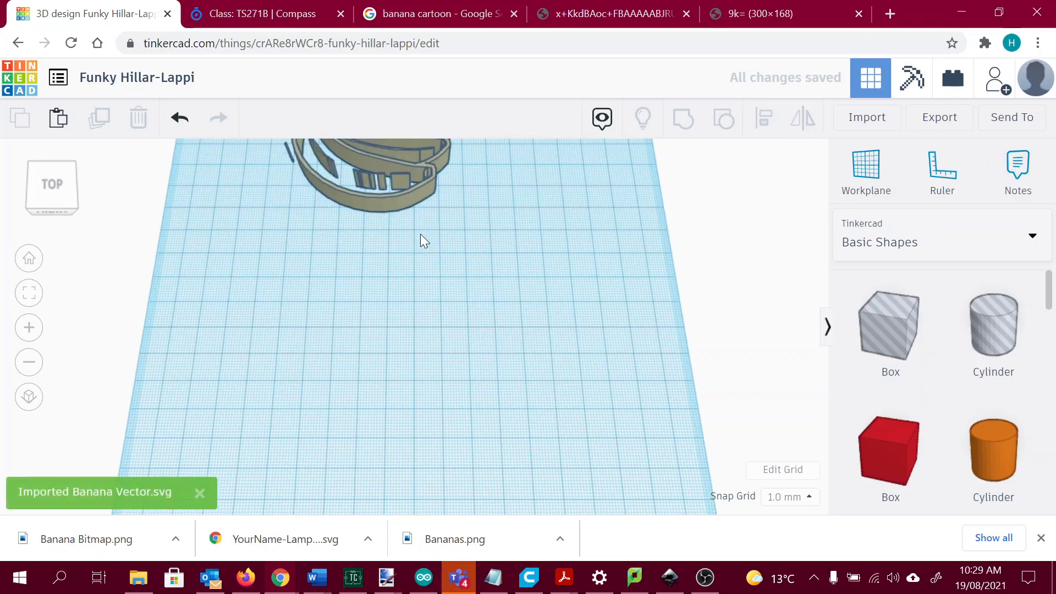
{"action": "scroll", "coordinate": [426, 330], "scroll_direction": "down", "scroll_amount": 4}
{"action": "left_click_drag", "start_coordinate": [413, 307], "coordinate": [463, 345]}
{"action": "scroll", "coordinate": [463, 252], "scroll_direction": "up", "scroll_amount": 2}
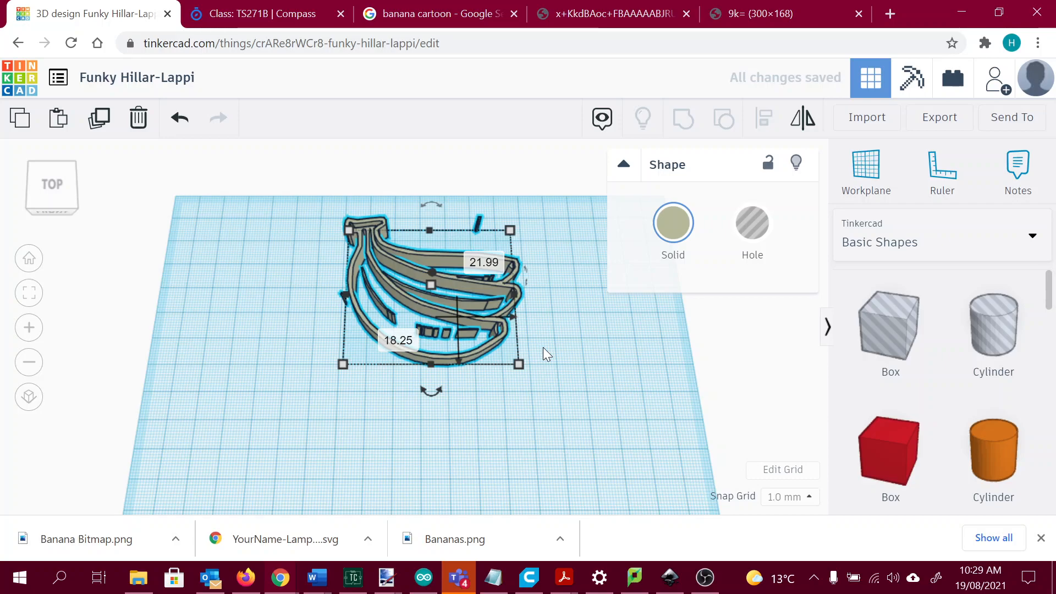
{"action": "scroll", "coordinate": [480, 336], "scroll_direction": "down", "scroll_amount": 3}
{"action": "left_click", "coordinate": [526, 401]}
Place a solid red box on the workplane in front of the banana and set its width to 150 mm
{"action": "left_click_drag", "start_coordinate": [526, 401], "coordinate": [478, 419]}
{"action": "left_click_drag", "start_coordinate": [873, 438], "coordinate": [361, 364]}
{"action": "left_click_drag", "start_coordinate": [436, 384], "coordinate": [424, 348]}
{"action": "left_click", "coordinate": [362, 371]}
{"action": "left_click", "coordinate": [329, 432]}
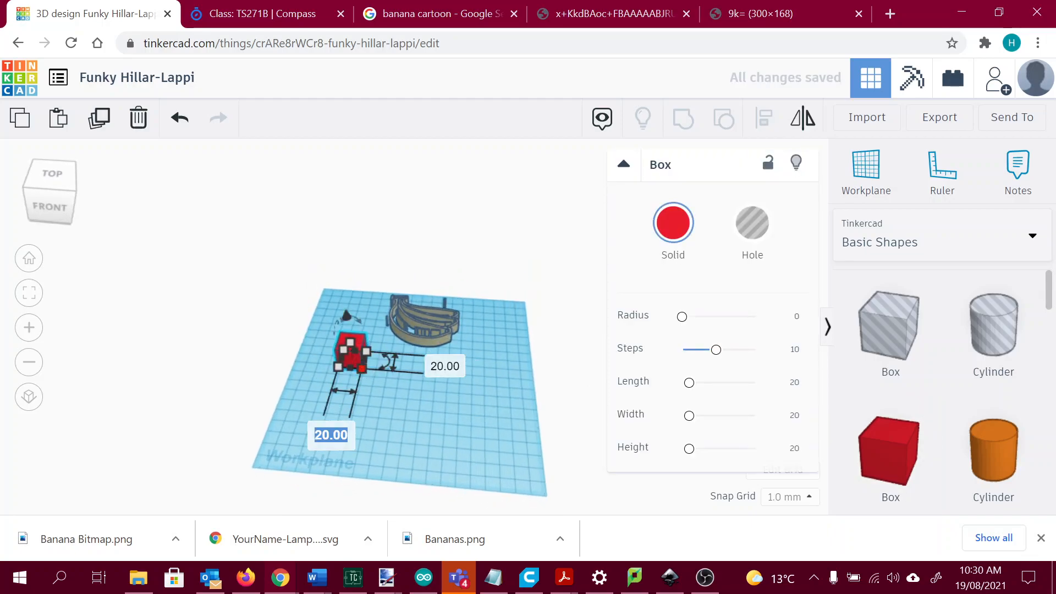
{"action": "type", "text": "150"}
{"action": "key", "text": "Tab"}
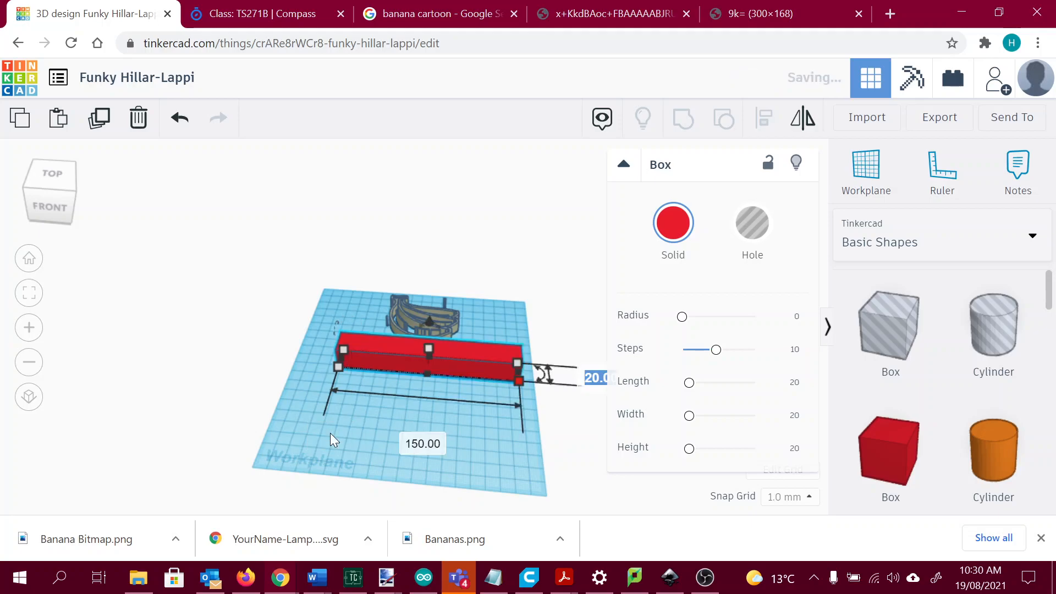
Set the red box's width to 130 mm and its depth to 150 mm
{"action": "left_click", "coordinate": [420, 446]}
{"action": "type", "text": "130"}
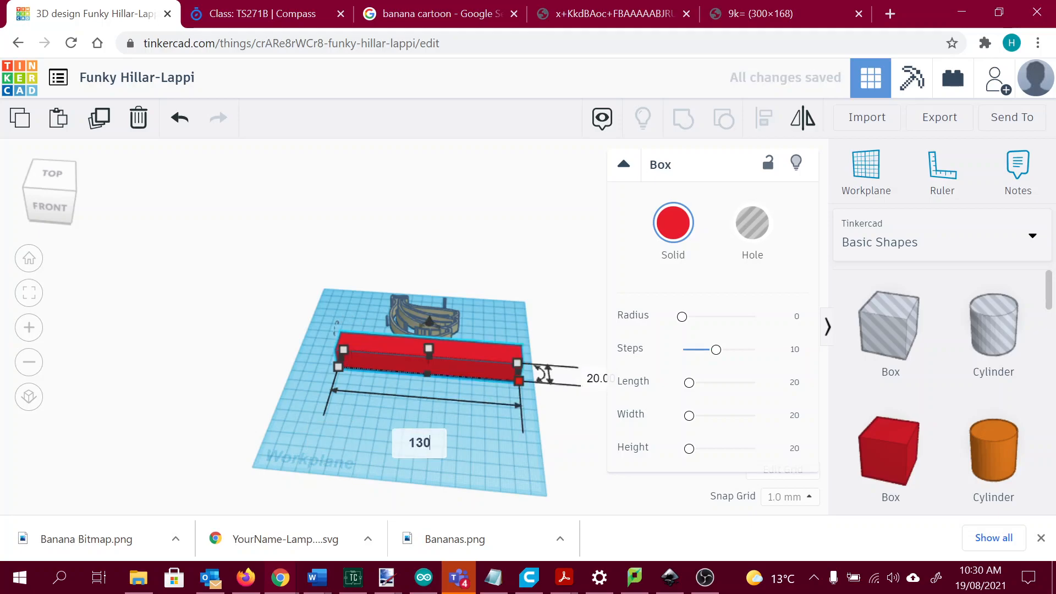
{"action": "left_click", "coordinate": [599, 380]}
{"action": "type", "text": "150"}
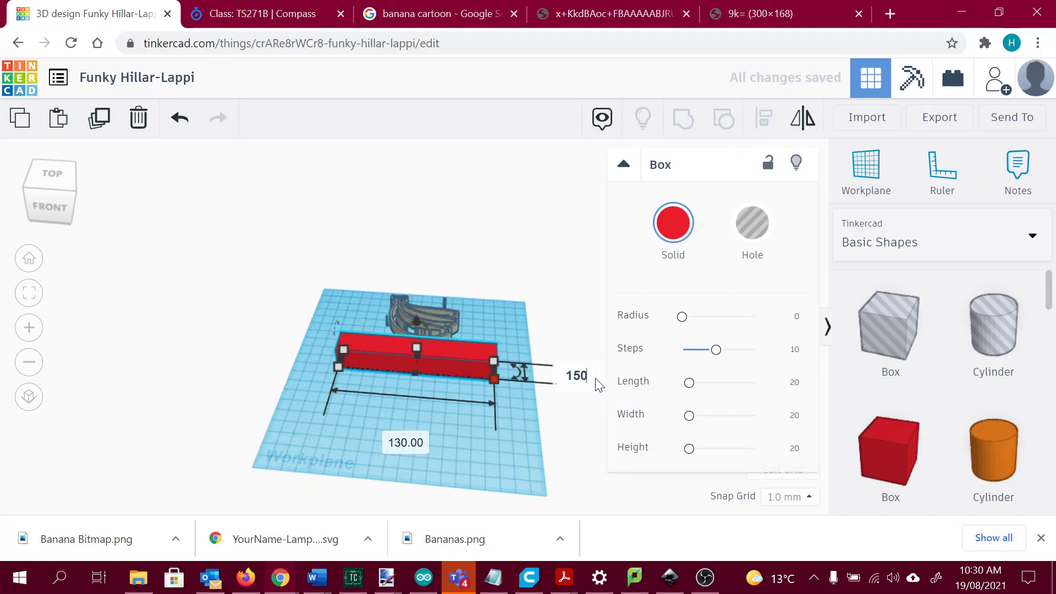
{"action": "key", "text": "Return"}
Set the red box's height to 3 mm
{"action": "left_click_drag", "start_coordinate": [550, 392], "coordinate": [549, 372]}
{"action": "left_click_drag", "start_coordinate": [463, 417], "coordinate": [409, 364]}
{"action": "left_click", "coordinate": [489, 385]}
{"action": "type", "text": "3"}
{"action": "key", "text": "Return"}
{"action": "left_click_drag", "start_coordinate": [558, 434], "coordinate": [526, 347]}
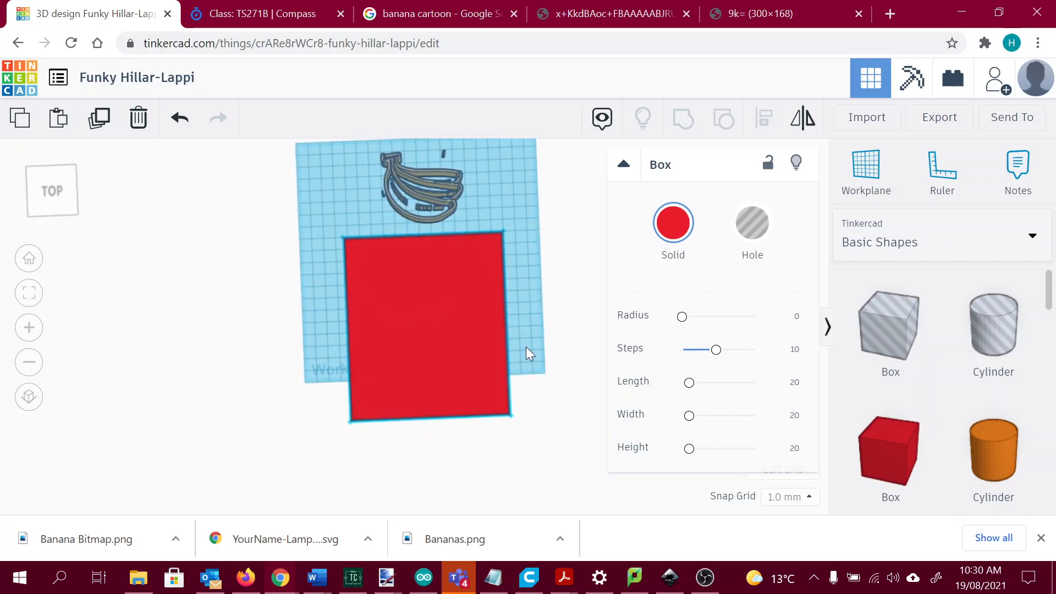
View the design from the top and turn the imported banana shape into a hole
{"action": "left_click", "coordinate": [59, 196]}
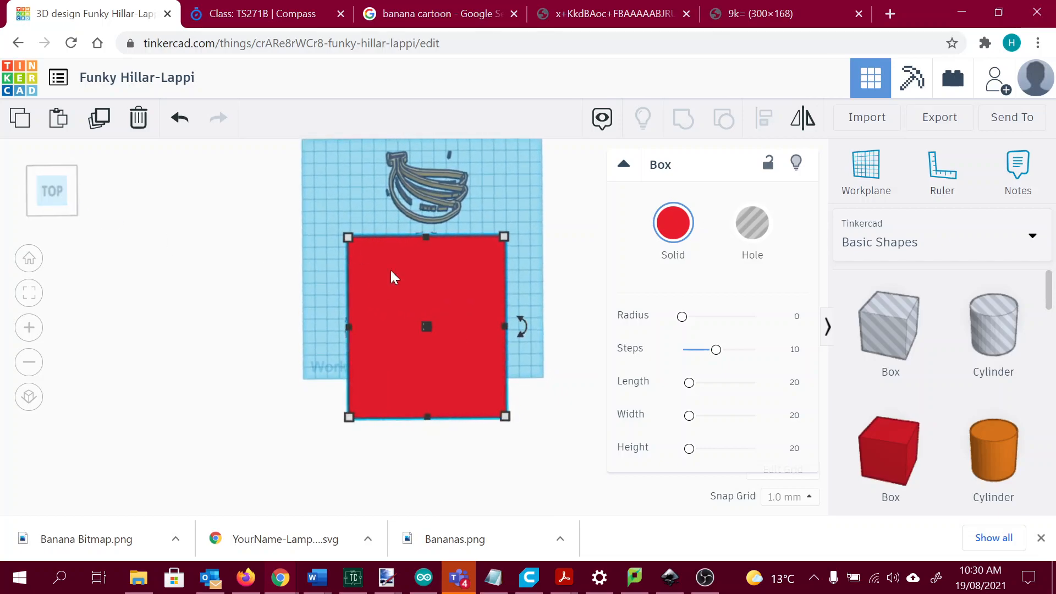
{"action": "left_click", "coordinate": [564, 297]}
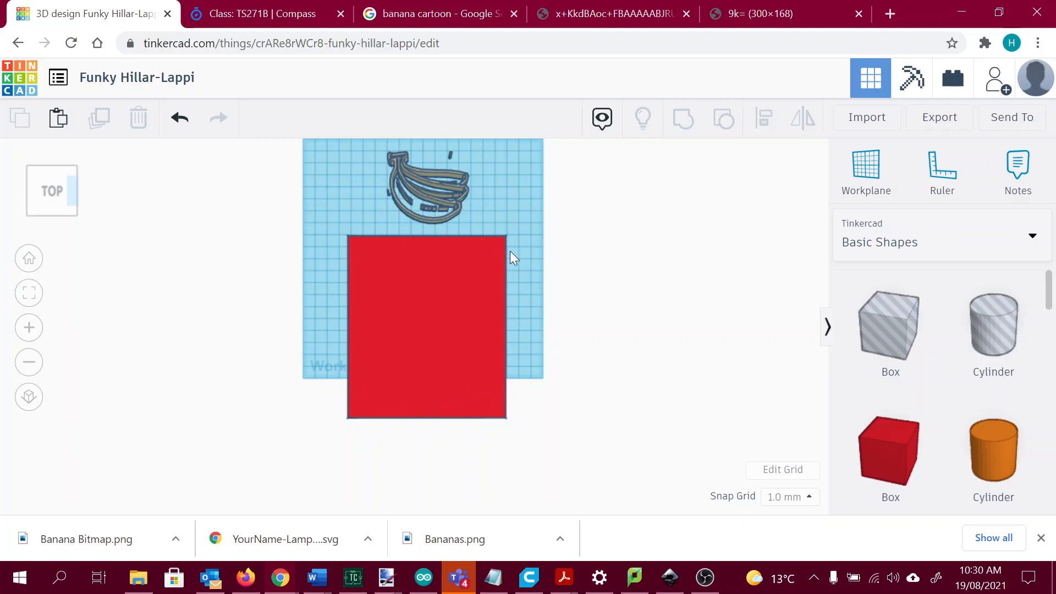
{"action": "left_click", "coordinate": [428, 193]}
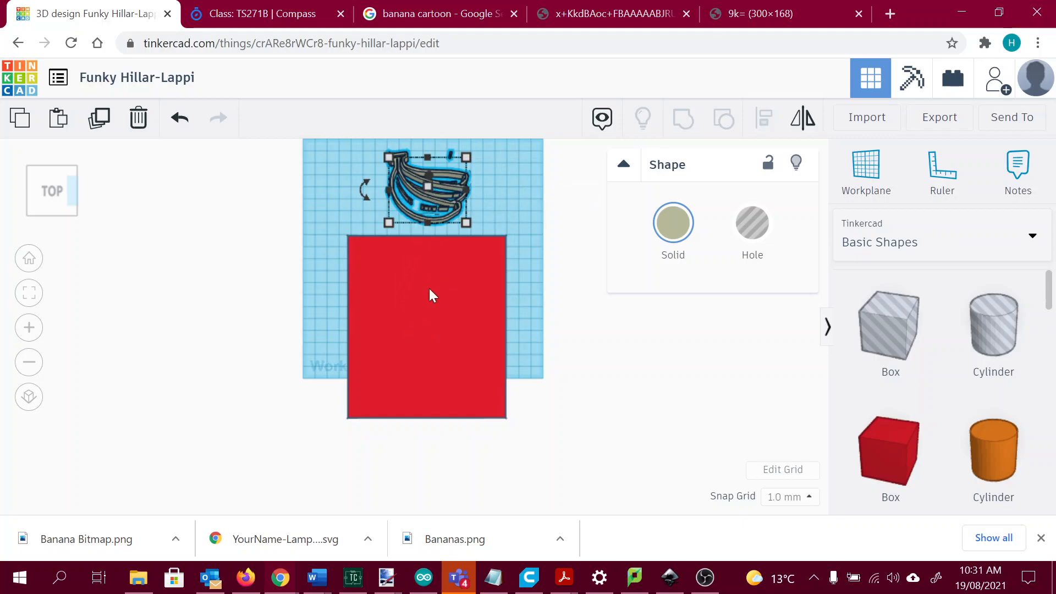
{"action": "left_click", "coordinate": [457, 305]}
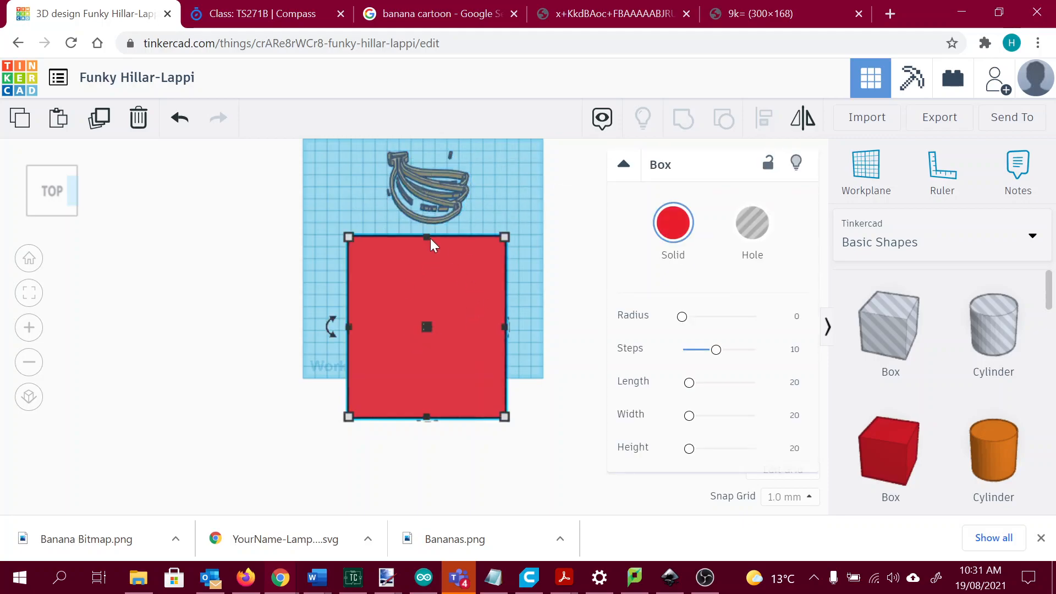
{"action": "left_click", "coordinate": [528, 287]}
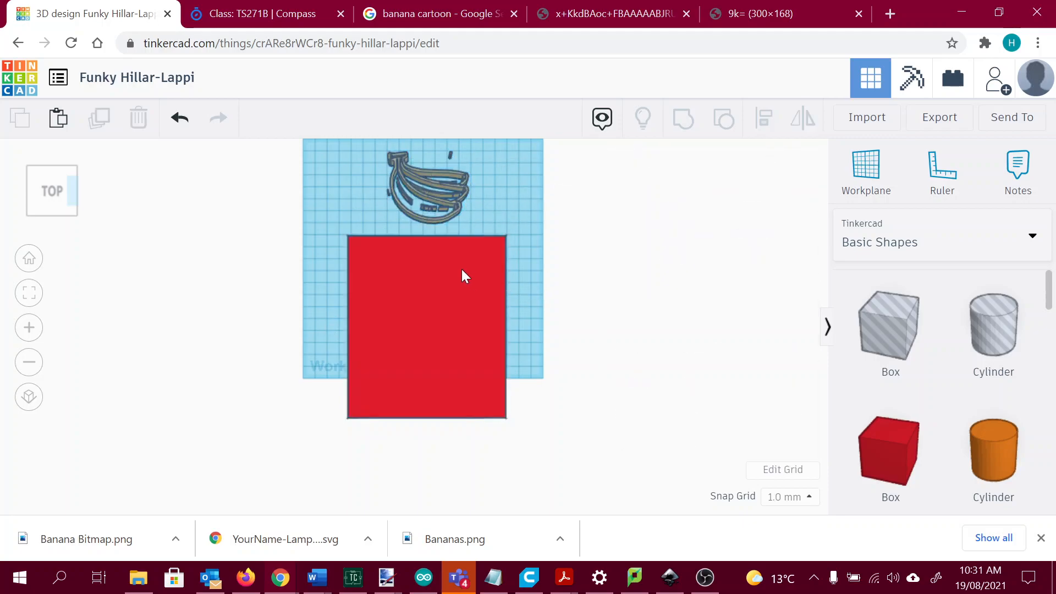
{"action": "left_click", "coordinate": [449, 215]}
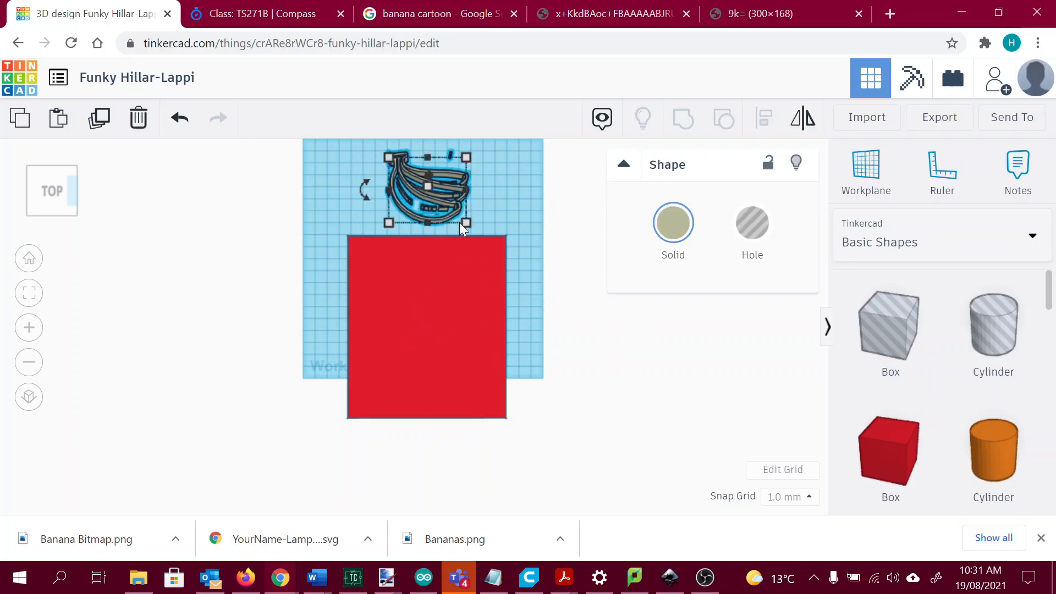
{"action": "left_click", "coordinate": [751, 232]}
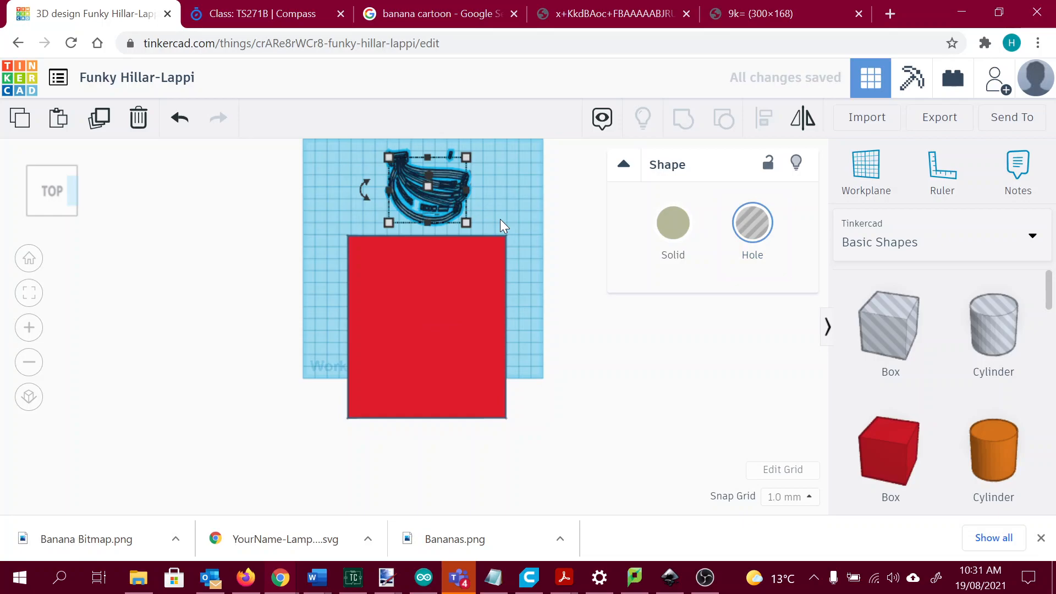
Enlarge the banana hole proportionally to about 100 by 85 mm and move it over the rear part of the red box
{"action": "mouse_move", "coordinate": [466, 222]}
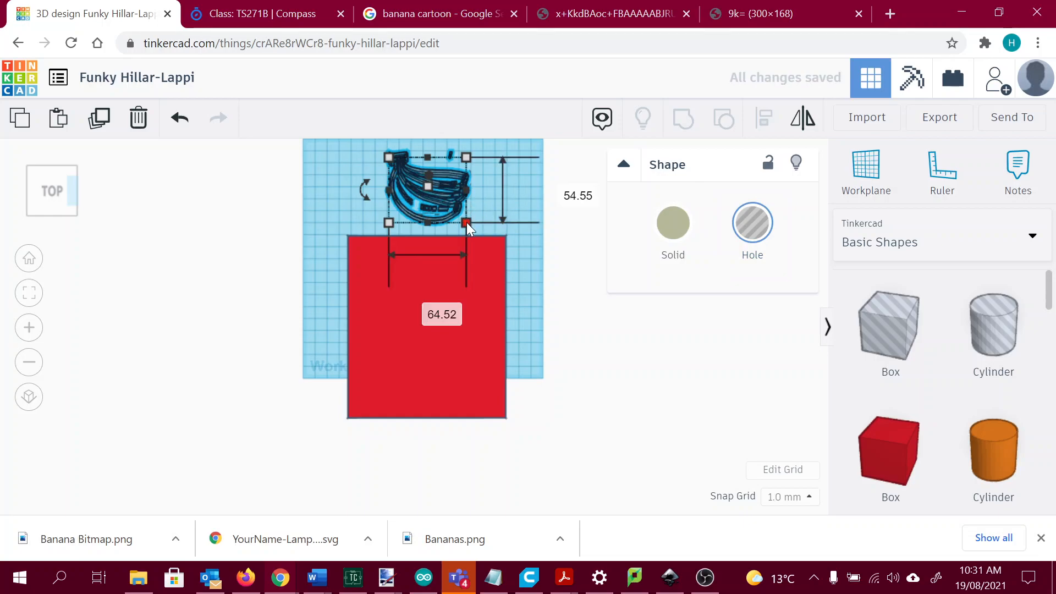
{"action": "left_click_drag", "start_coordinate": [466, 223], "coordinate": [488, 258]}
{"action": "left_click_drag", "start_coordinate": [464, 213], "coordinate": [442, 315]}
Compare the perspective and orthographic displays of the model, finishing in the flat orthographic view
{"action": "left_click", "coordinate": [28, 401]}
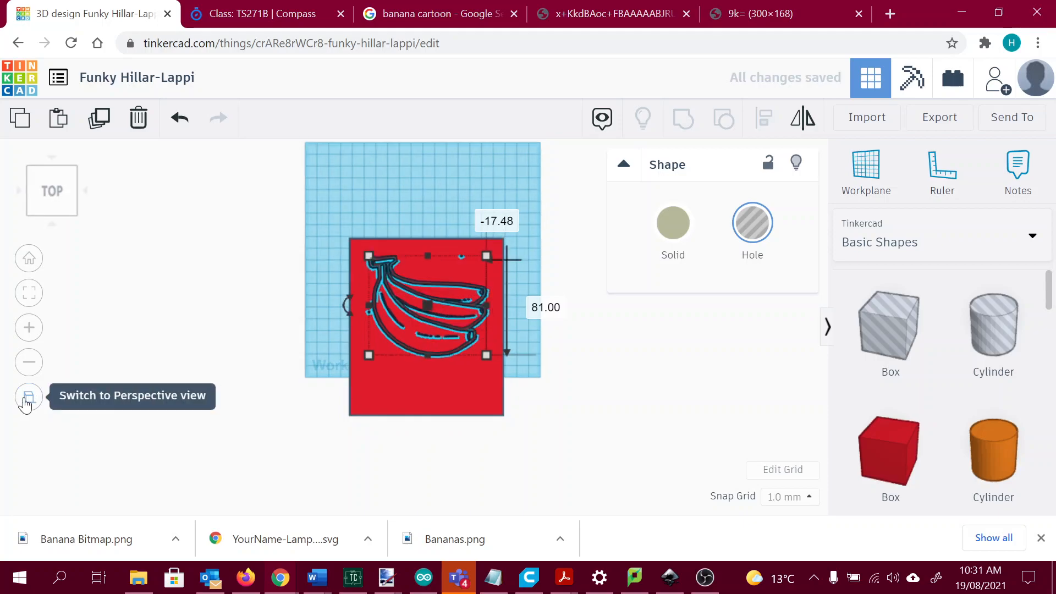
{"action": "left_click", "coordinate": [26, 403]}
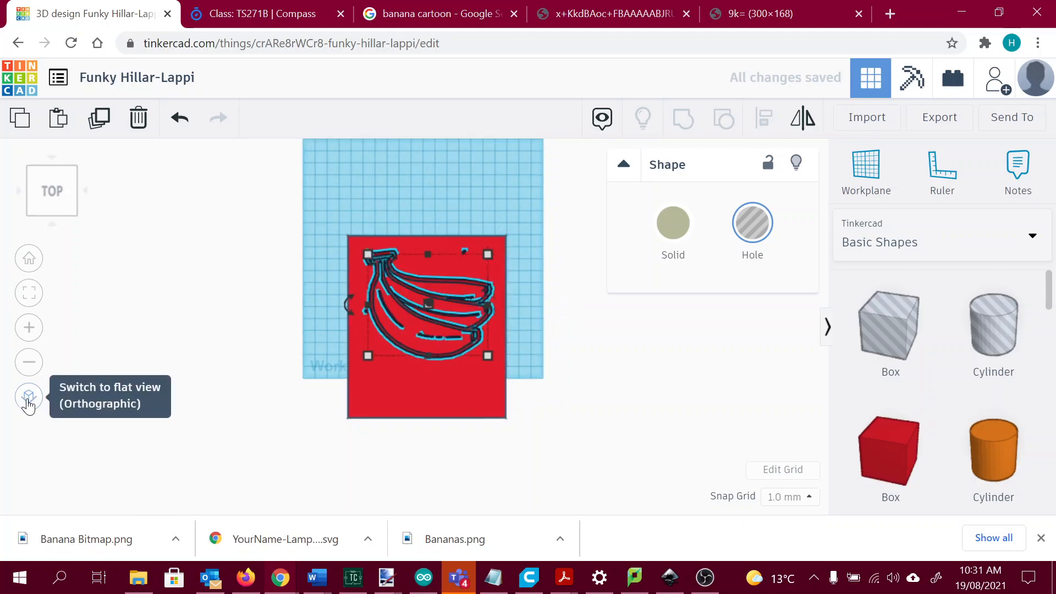
{"action": "left_click", "coordinate": [30, 405]}
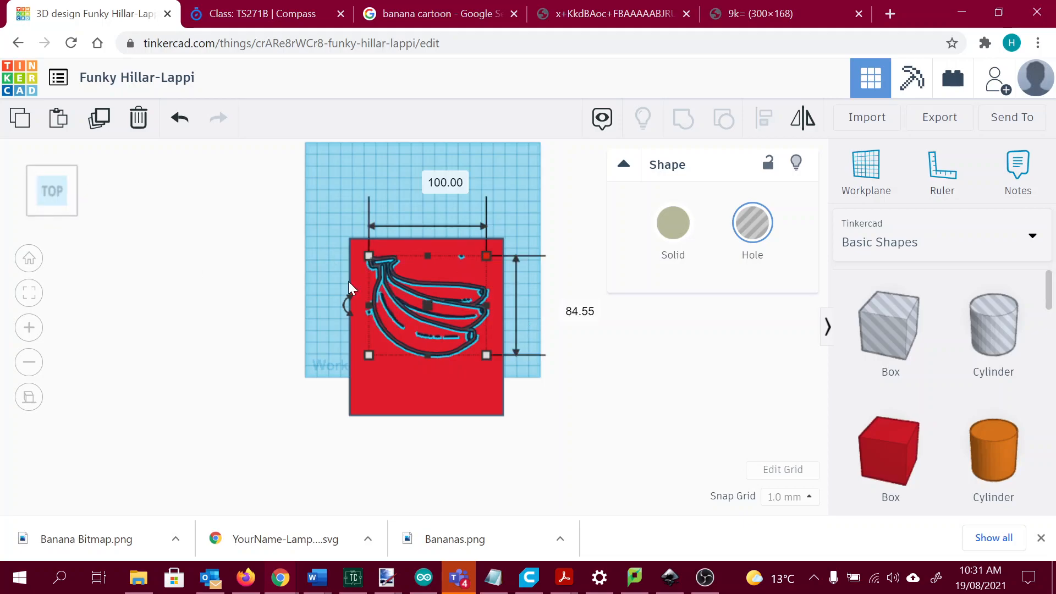
Group the banana hole with the red box to cut the banana outline out of the plate, and inspect the cut up close
{"action": "left_click", "coordinate": [550, 348]}
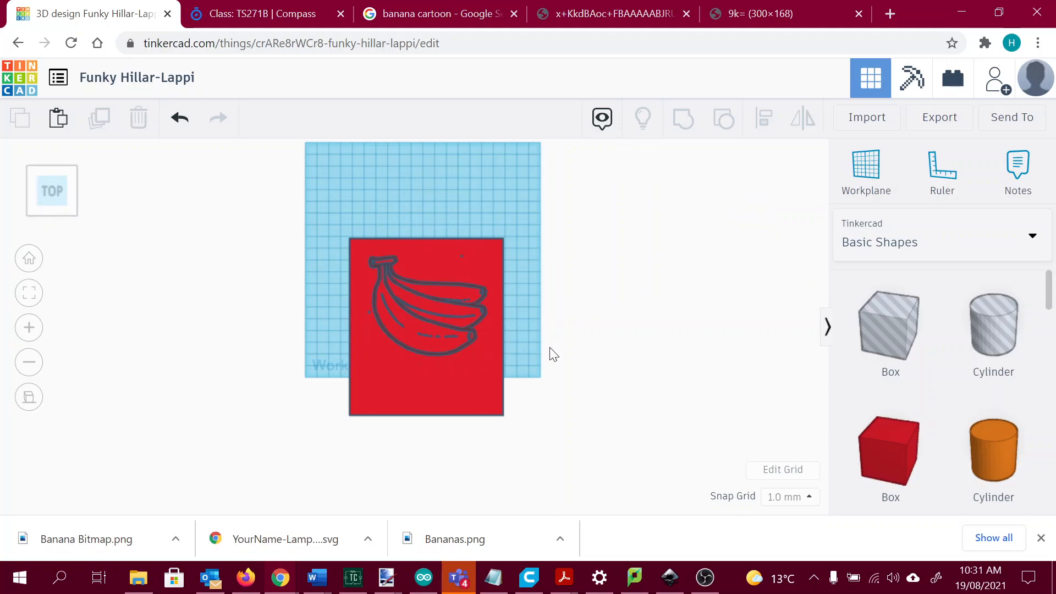
{"action": "left_click_drag", "start_coordinate": [302, 199], "coordinate": [567, 477]}
{"action": "left_click", "coordinate": [685, 121]}
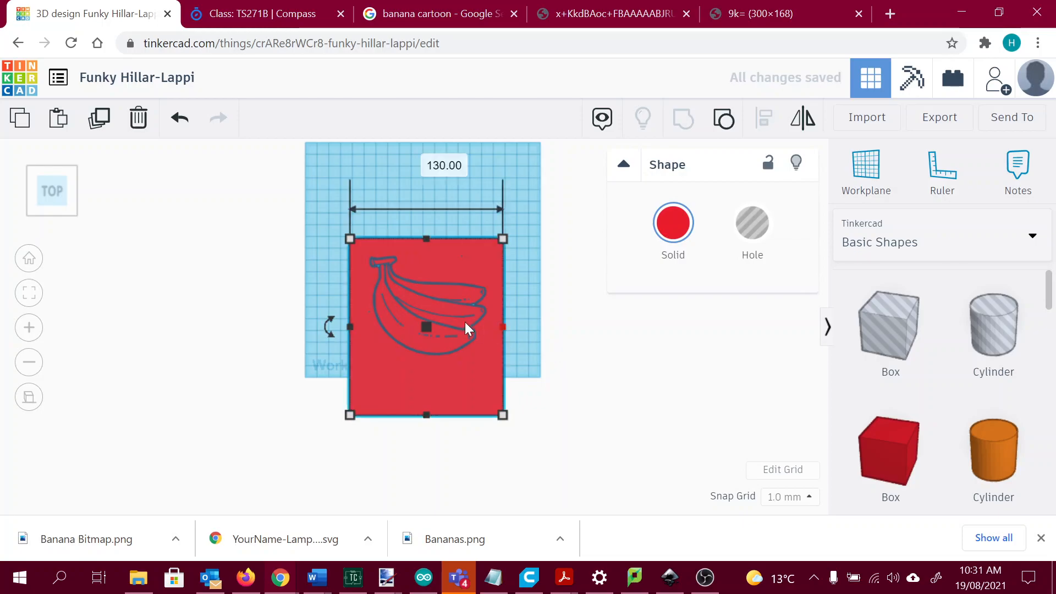
{"action": "left_click", "coordinate": [516, 349]}
{"action": "scroll", "coordinate": [416, 291], "scroll_direction": "up", "scroll_amount": 5}
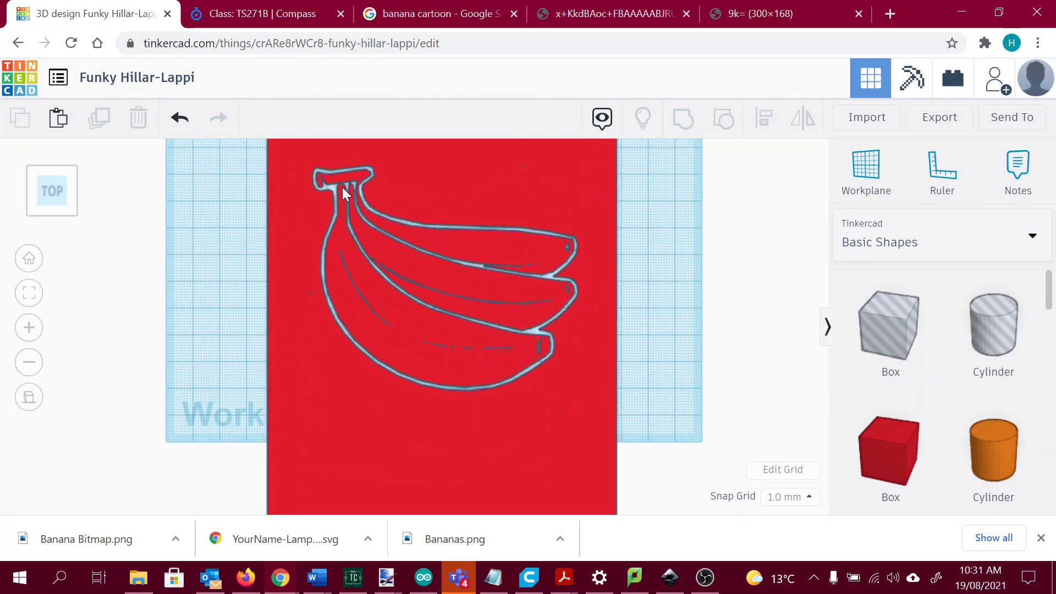
{"action": "scroll", "coordinate": [434, 287], "scroll_direction": "down", "scroll_amount": 5}
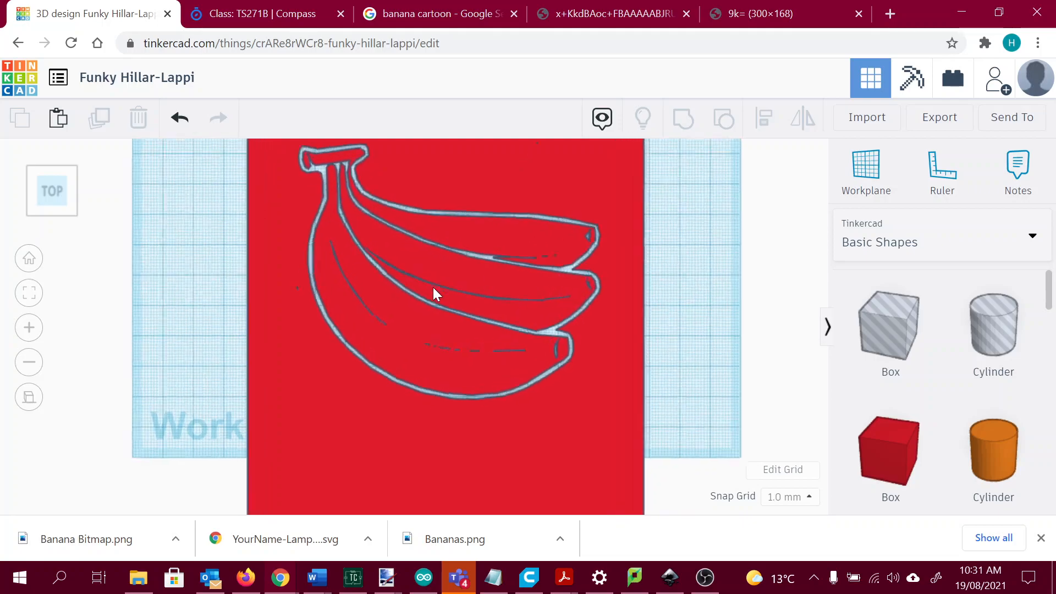
{"action": "scroll", "coordinate": [451, 300], "scroll_direction": "up", "scroll_amount": 5}
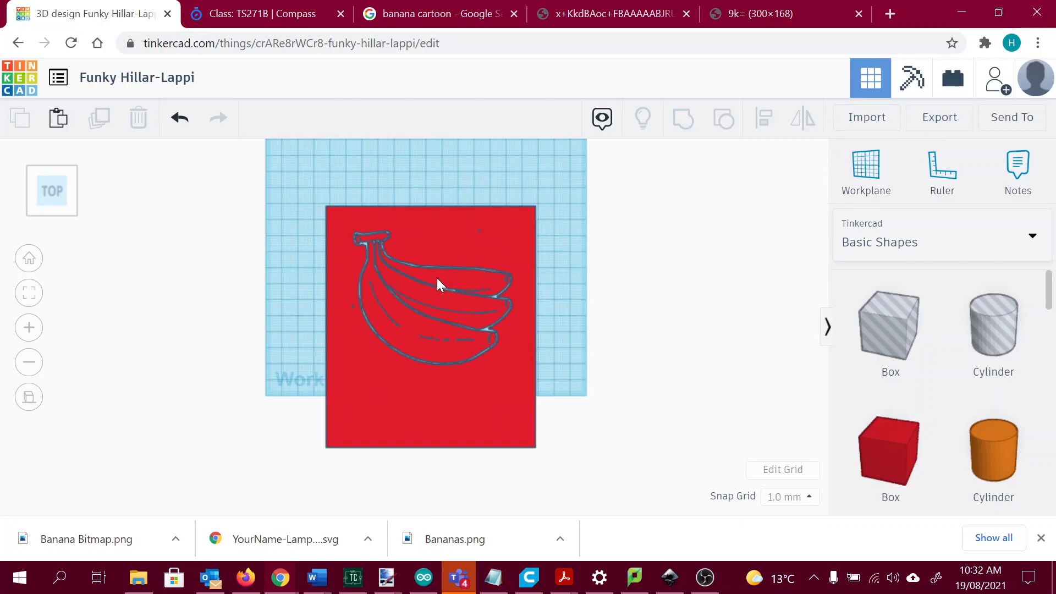
Export the whole design as a laser-cutting SVG named "YourName-Banana Lamp-3mmAcrylic Clear" in the Temp Laser folder
{"action": "left_click", "coordinate": [940, 118]}
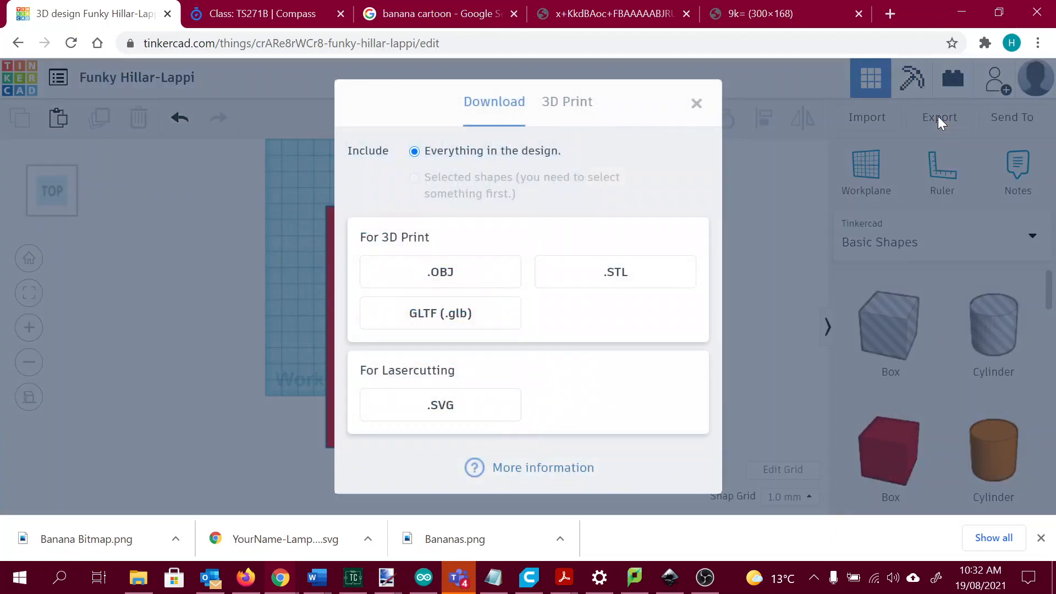
{"action": "left_click", "coordinate": [439, 407]}
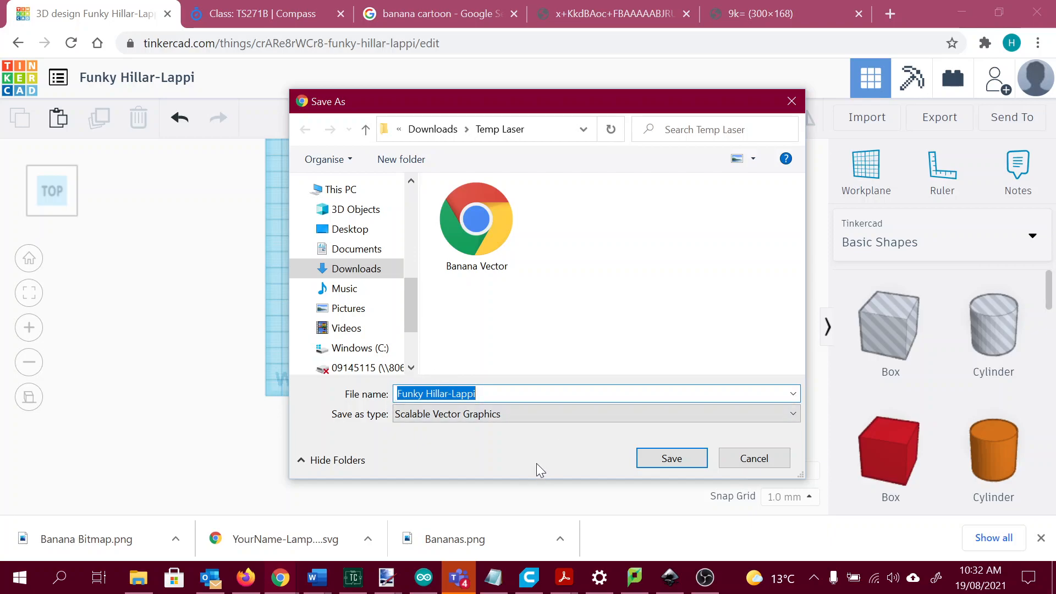
{"action": "type", "text": "YourName"}
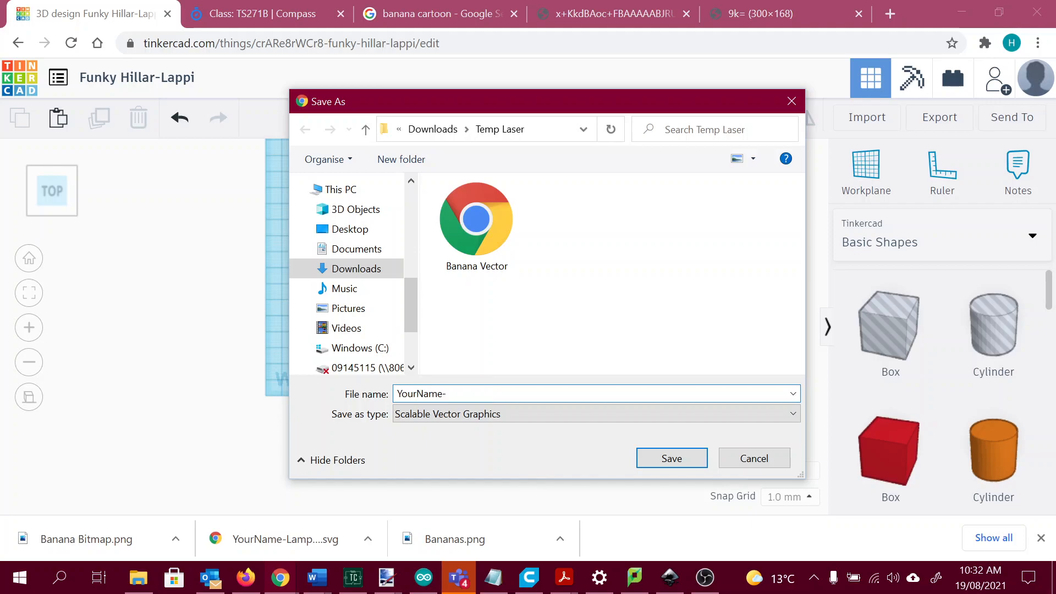
{"action": "type", "text": "-Banana Lam"}
{"action": "type", "text": "p-3mmAcrylic Clear"}
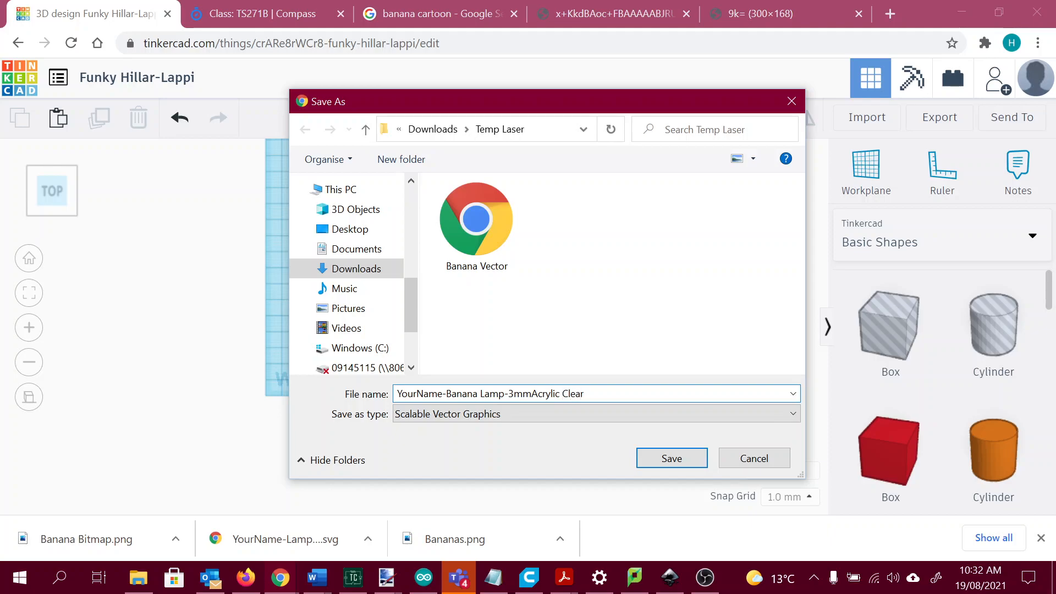
{"action": "left_click", "coordinate": [669, 459]}
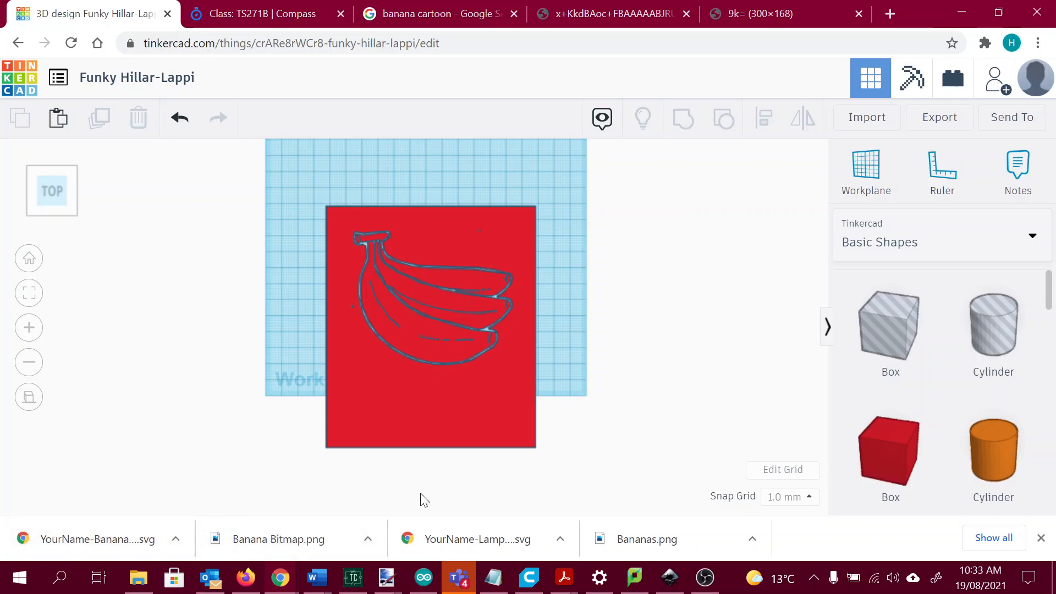
{"action": "left_click", "coordinate": [705, 587]}
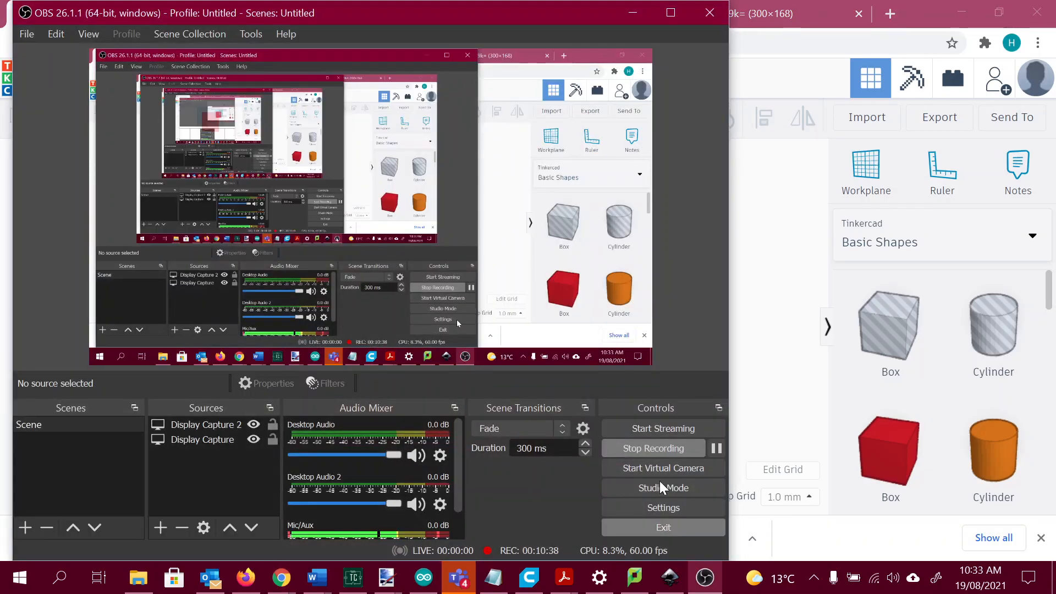